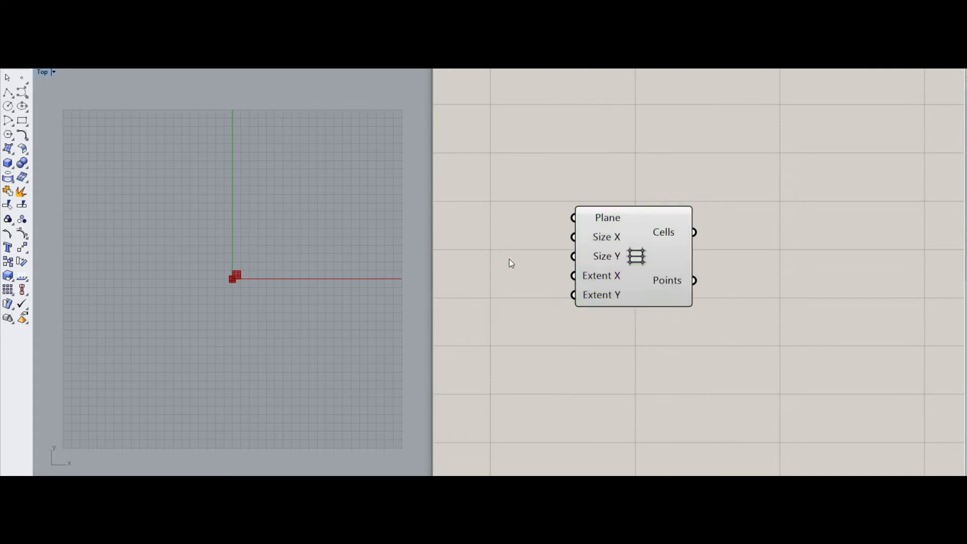
# Place two Number parameters, one above the other, in front of the rectangular grid component, leaving room for wires.
pyautogui.doubleClick(509, 259)
pyautogui.write('num')
pyautogui.press('Return')
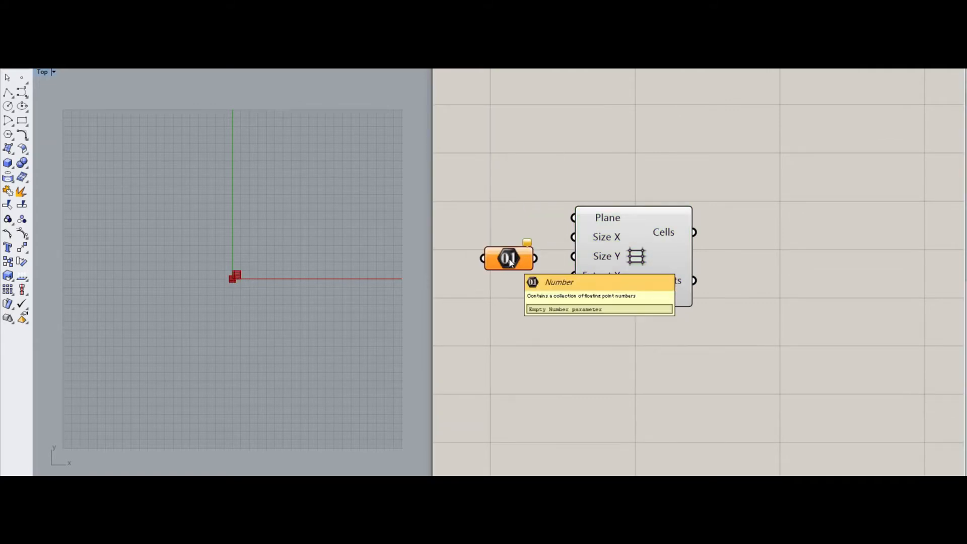
pyautogui.keyDown('alt'); pyautogui.moveTo(511, 259); pyautogui.dragTo(509, 288); pyautogui.keyUp('alt')
pyautogui.moveTo(644, 286); pyautogui.dragTo(708, 296)
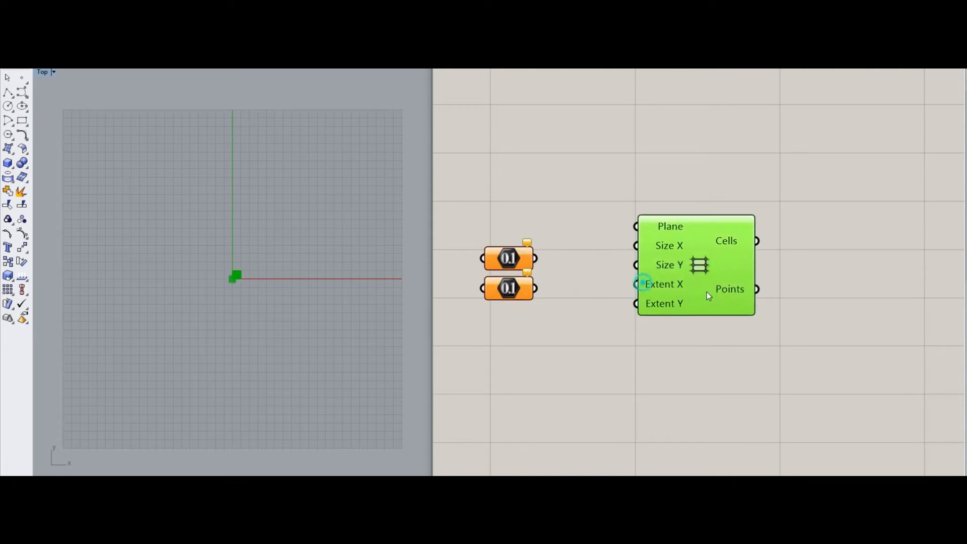
# Connect the upper Number parameter to the grid's Size X and Size Y, and the lower one to Extent X and Extent Y.
pyautogui.click(529, 260)
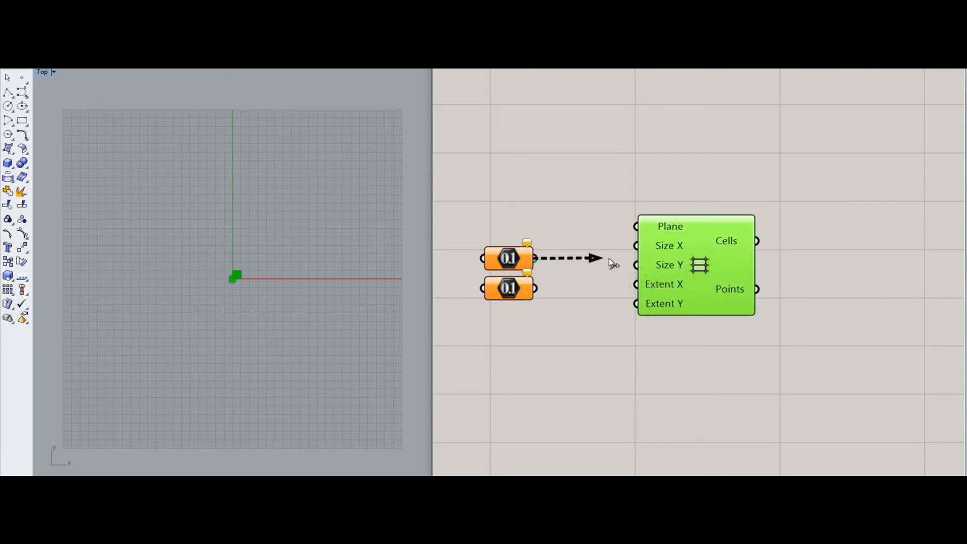
pyautogui.moveTo(609, 258); pyautogui.dragTo(635, 246)
pyautogui.moveTo(535, 258); pyautogui.dragTo(636, 264)
pyautogui.moveTo(535, 288)
pyautogui.mouseDown()
pyautogui.moveTo(636, 285)
pyautogui.moveTo(535, 288)
pyautogui.mouseUp()
pyautogui.scroll(-2, 594, 309)
pyautogui.moveTo(594, 310); pyautogui.dragTo(662, 297, button='right')
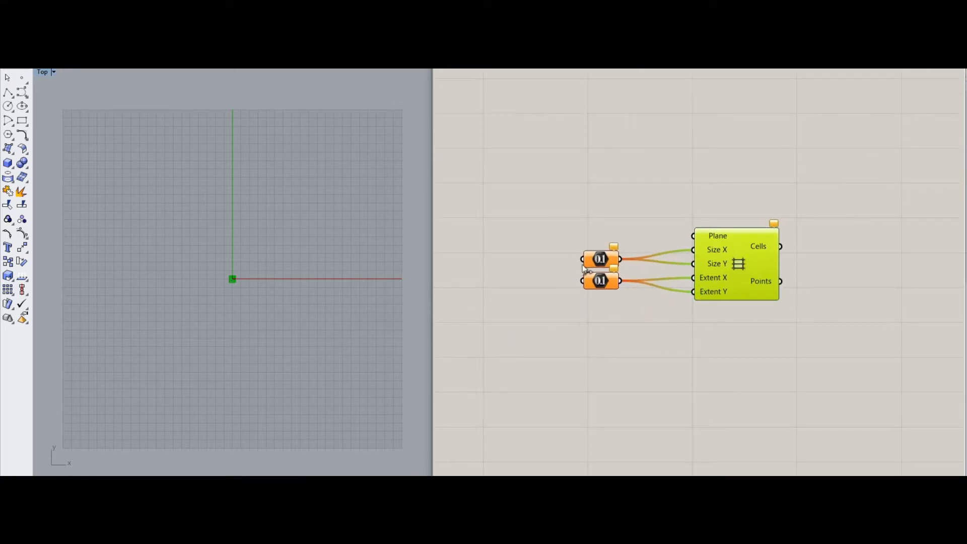
# Add a number slider with value 10 and connect it to the Number parameter feeding the grid sizes.
pyautogui.click(515, 250)
pyautogui.doubleClick(516, 254)
pyautogui.write('number slider')
pyautogui.press('Return')
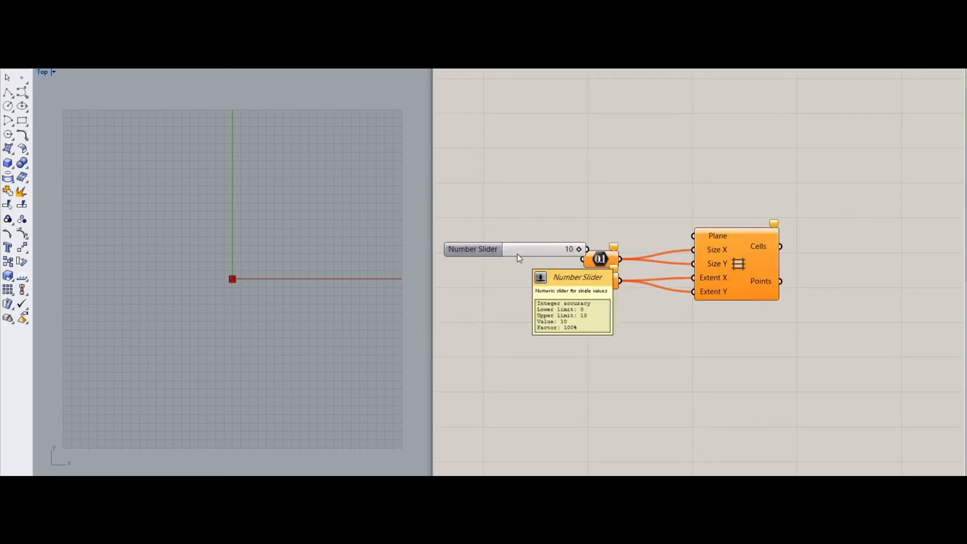
pyautogui.moveTo(530, 249); pyautogui.dragTo(507, 256)
pyautogui.moveTo(583, 259); pyautogui.dragTo(552, 258)
# Add a number slider set to 1 and connect it to the Number parameter feeding the grid extents.
pyautogui.doubleClick(505, 289)
pyautogui.write('5')
pyautogui.press('Return')
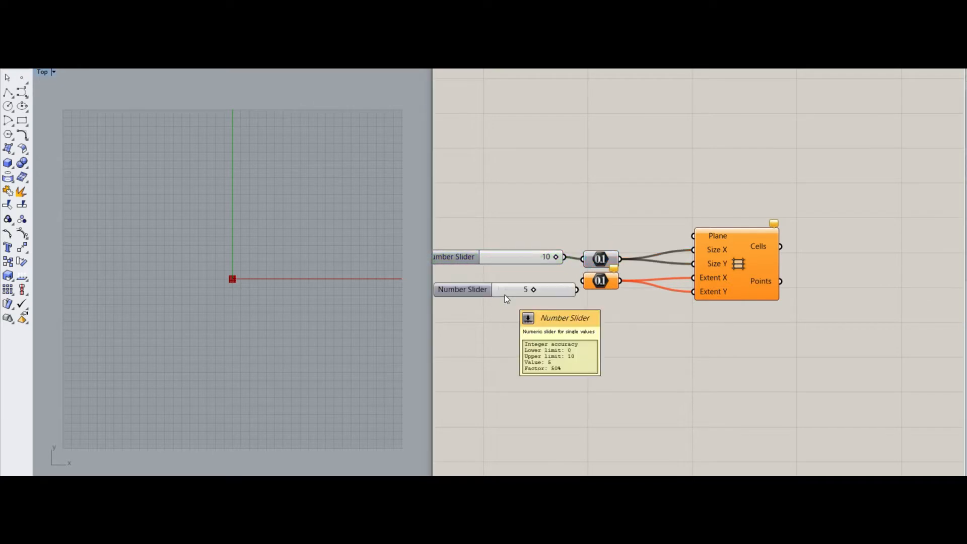
pyautogui.moveTo(533, 290); pyautogui.dragTo(502, 291)
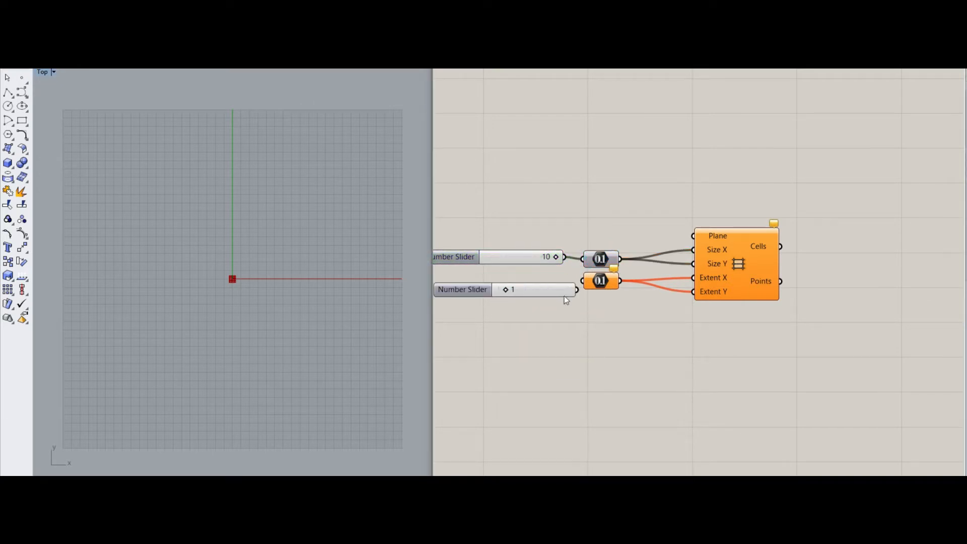
pyautogui.moveTo(578, 290); pyautogui.dragTo(583, 282)
pyautogui.click(599, 284)
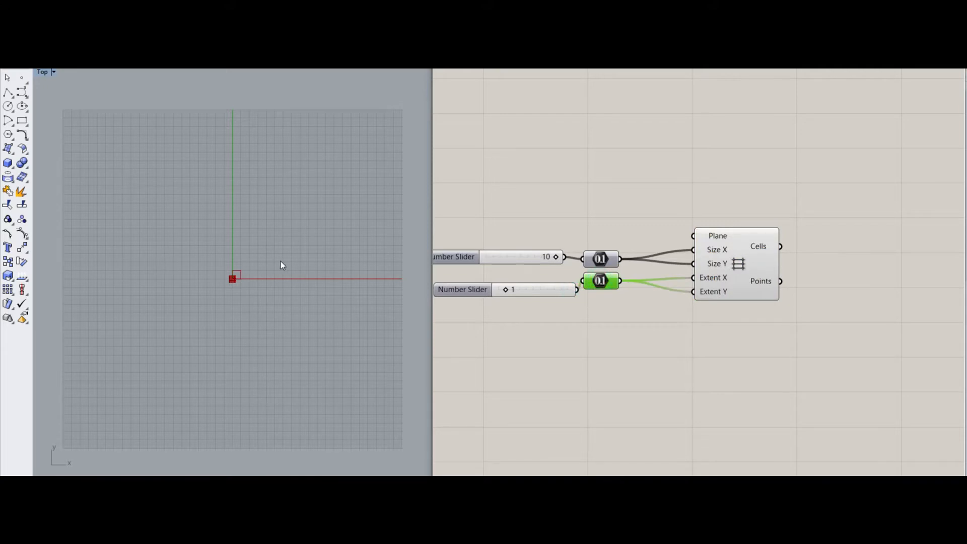
pyautogui.scroll(20, 232, 279)
pyautogui.moveTo(261, 283); pyautogui.dragTo(298, 288, button='right')
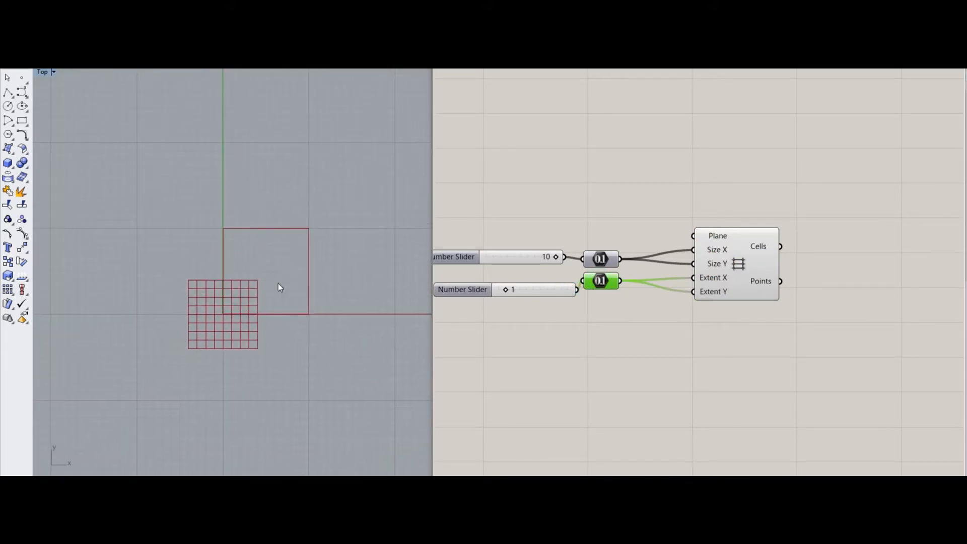
pyautogui.scroll(2, 277, 285)
pyautogui.click(625, 362)
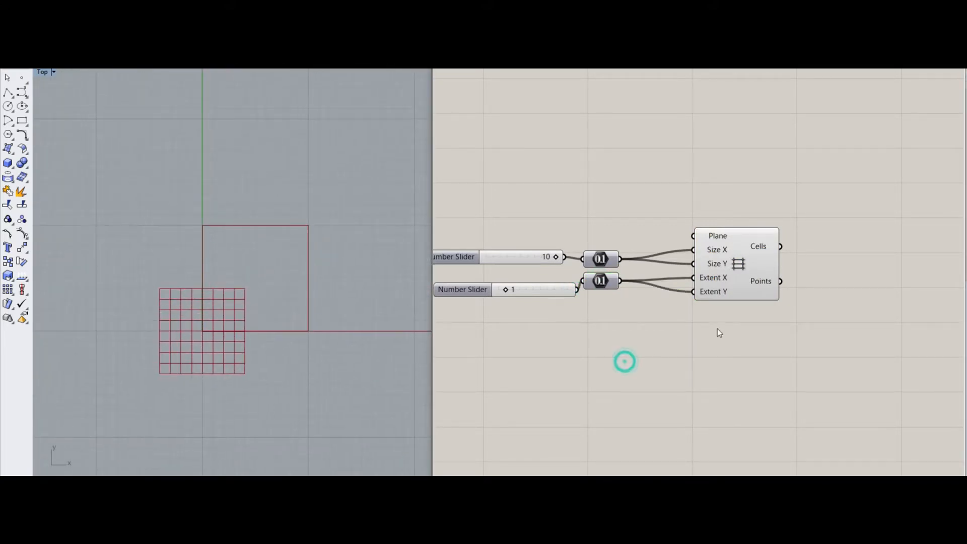
# Move the grid component closer to its inputs and add an Area component with Geometry fed by the grid's Cells output.
pyautogui.moveTo(751, 285); pyautogui.dragTo(715, 287)
pyautogui.click(706, 328)
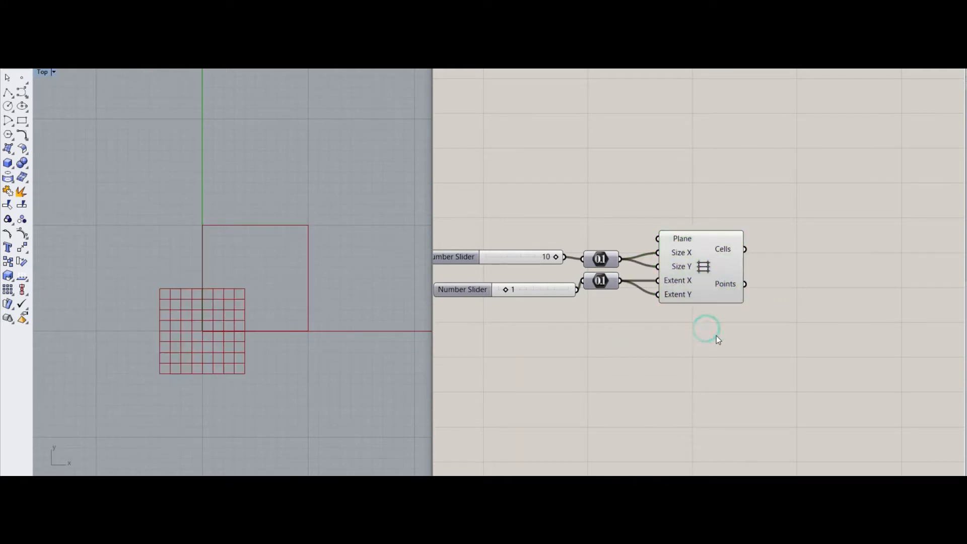
pyautogui.scroll(-2, 716, 335)
pyautogui.moveTo(648, 316); pyautogui.dragTo(611, 319, button='right')
pyautogui.doubleClick(663, 233)
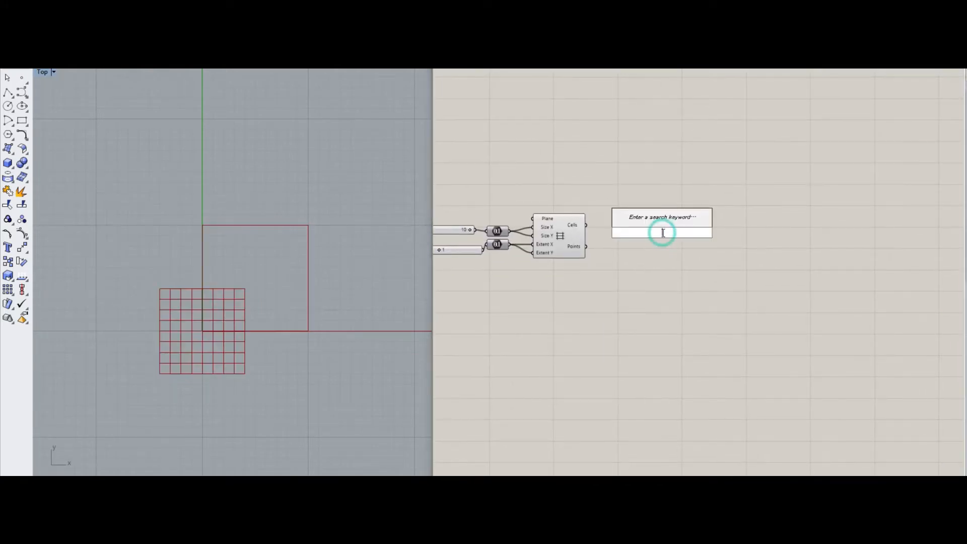
pyautogui.write('area')
pyautogui.press('Return')
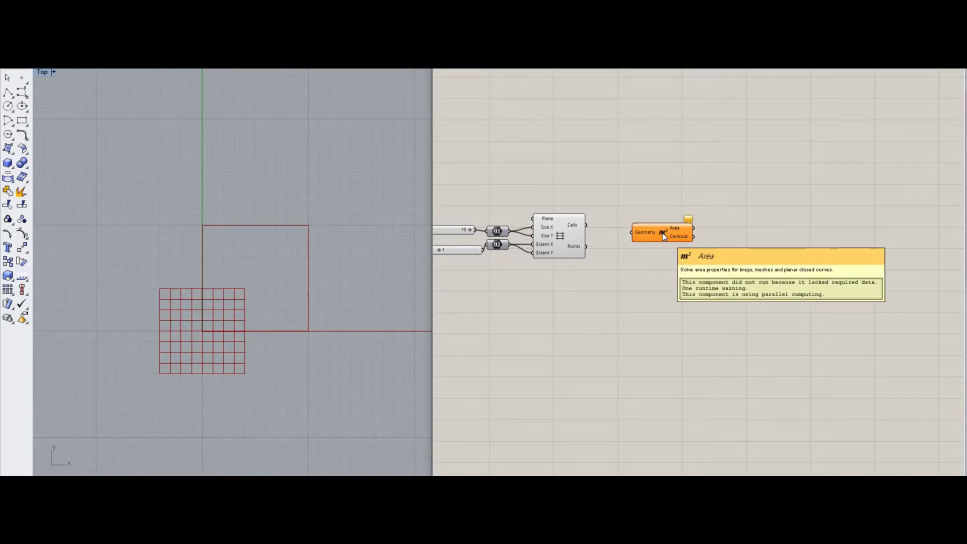
pyautogui.moveTo(663, 233); pyautogui.dragTo(647, 188)
pyautogui.moveTo(586, 225); pyautogui.dragTo(630, 187)
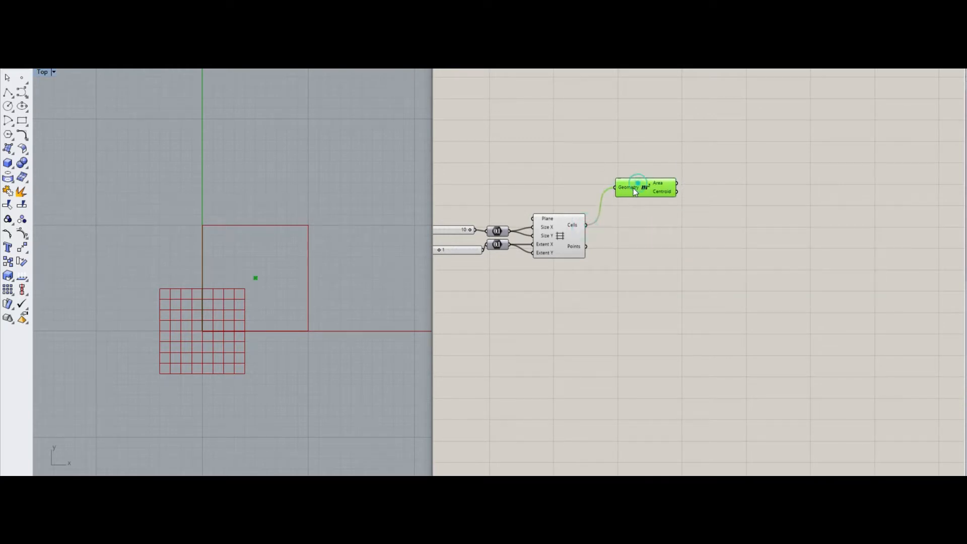
pyautogui.click(645, 223)
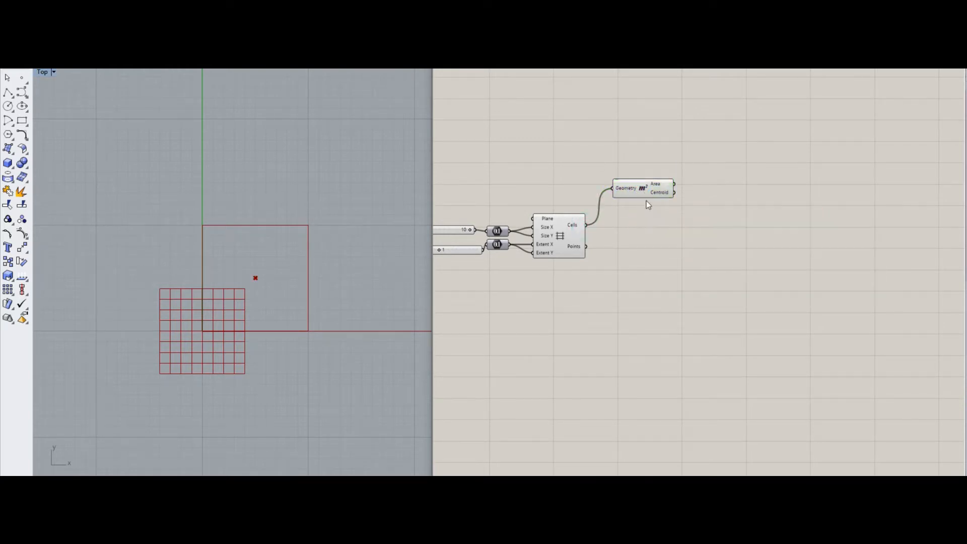
pyautogui.moveTo(669, 275); pyautogui.dragTo(619, 271, button='right')
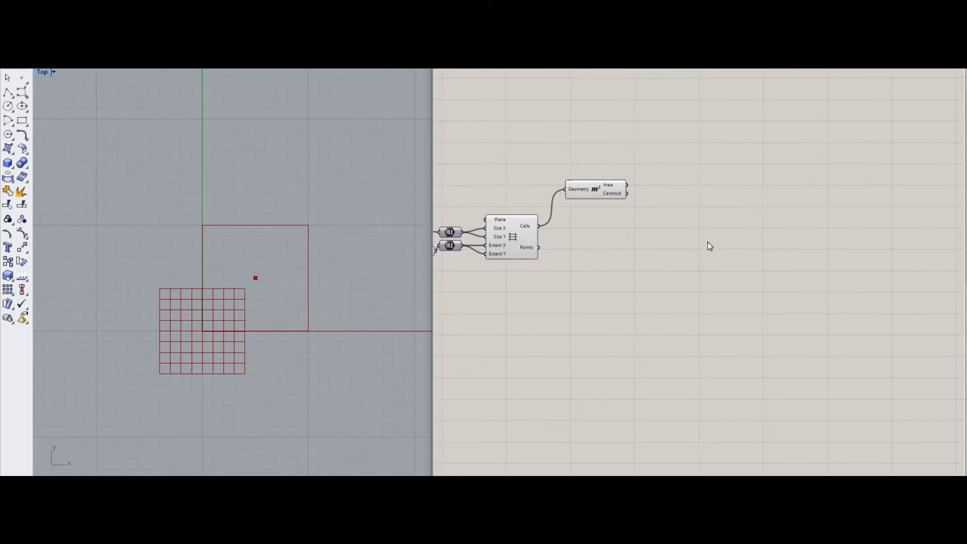
# Add a Sphere component and connect the Area component's Centroid output to its Base input.
pyautogui.doubleClick(691, 232)
pyautogui.write('sp')
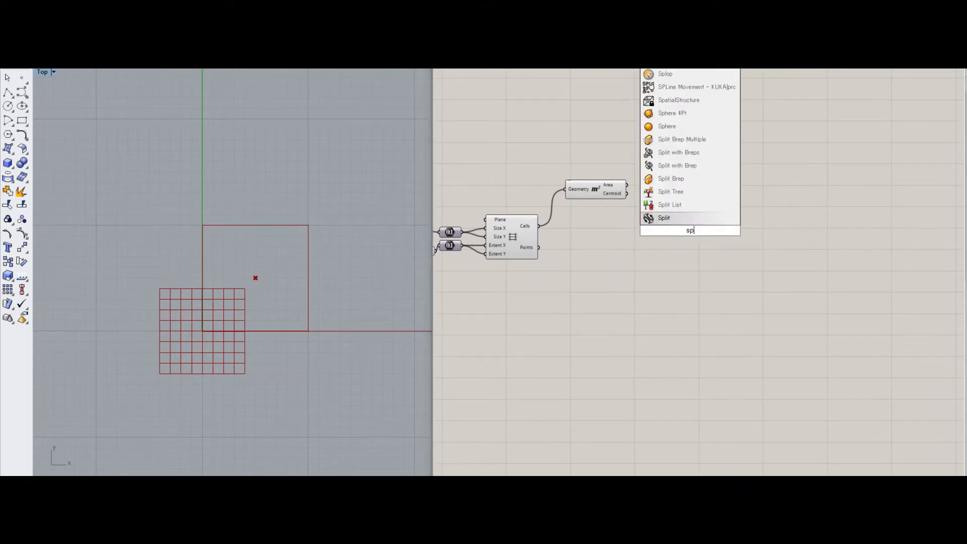
pyautogui.press('Up')
pyautogui.press('Up')
pyautogui.press('Up')
pyautogui.press('Up')
pyautogui.press('Up')
pyautogui.press('Up')
pyautogui.press('Return')
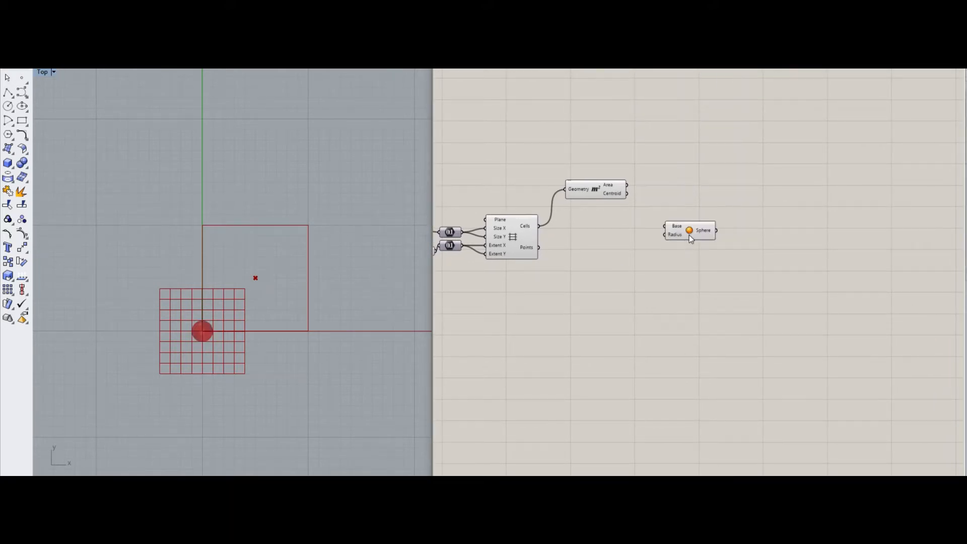
pyautogui.click(683, 235)
pyautogui.scroll(3, 680, 229)
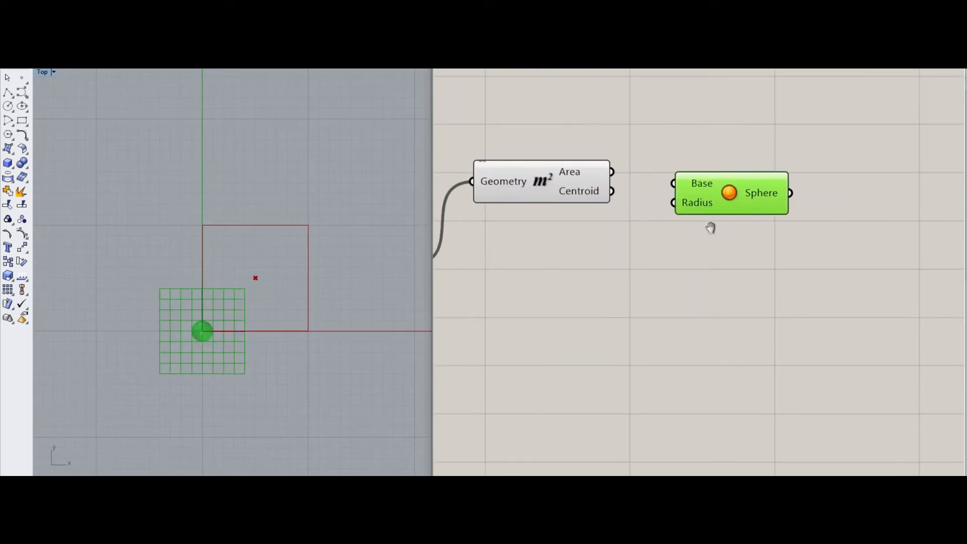
pyautogui.moveTo(611, 190); pyautogui.dragTo(741, 195)
pyautogui.click(671, 262)
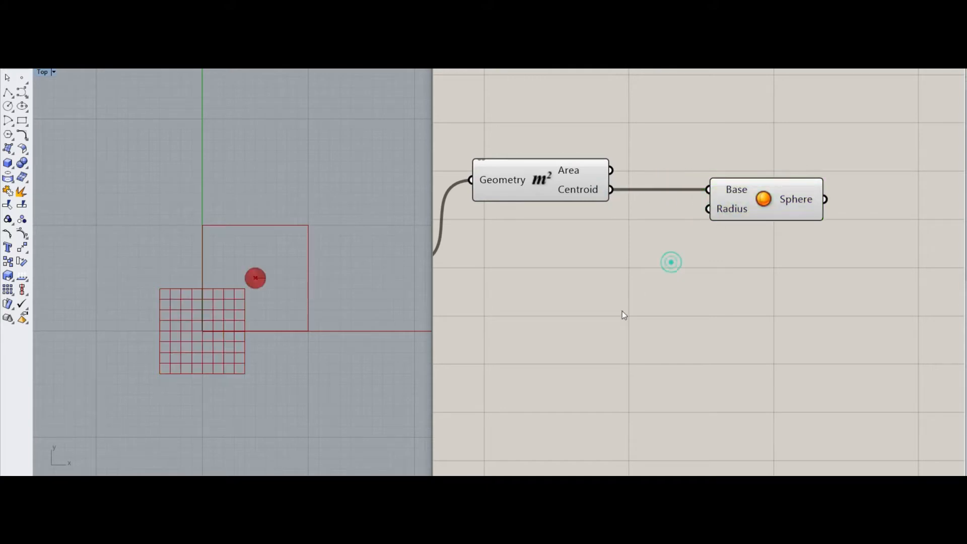
# Add another Number parameter and feed it from the Number parameter that drives the grid sizes.
pyautogui.scroll(-5, 622, 311)
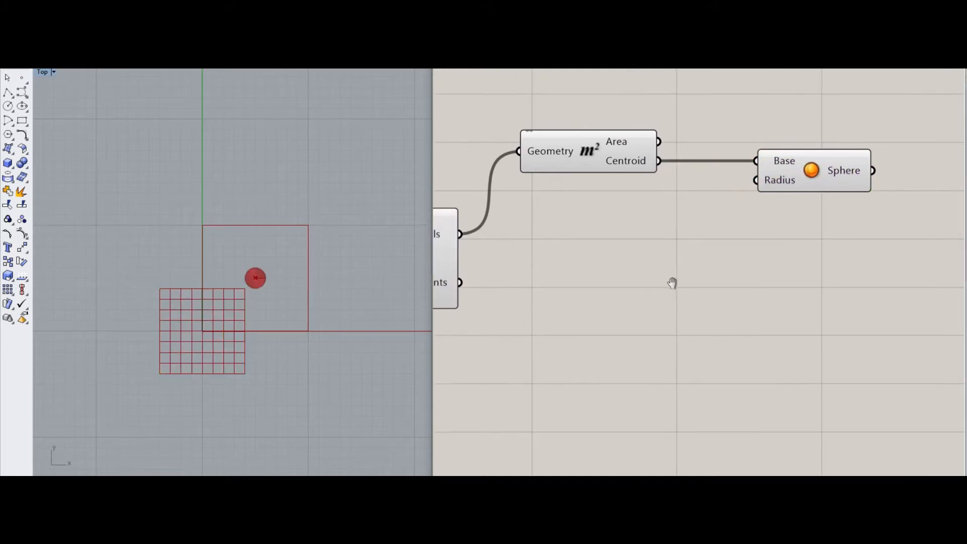
pyautogui.doubleClick(627, 285)
pyautogui.write('numb')
pyautogui.press('Return')
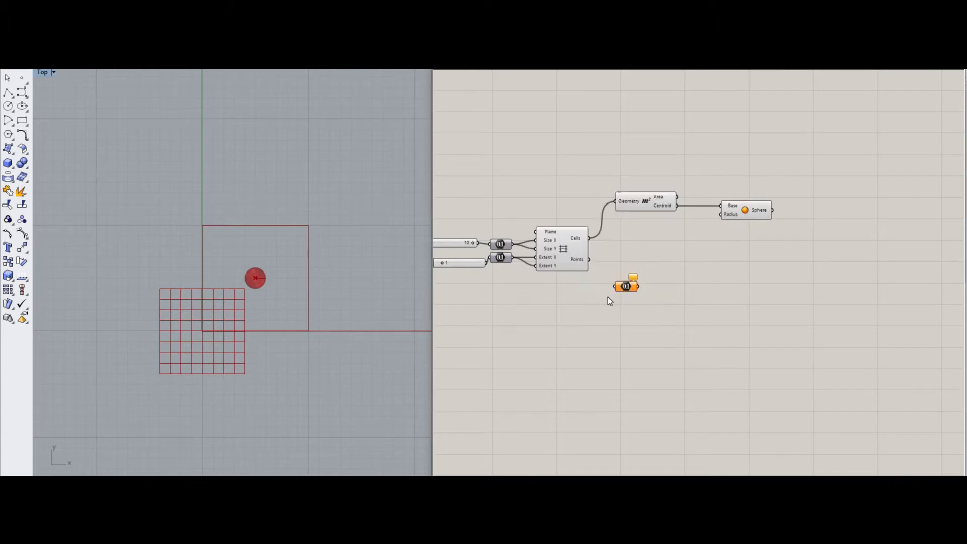
pyautogui.scroll(1, 600, 284)
pyautogui.moveTo(516, 249); pyautogui.dragTo(654, 238, button='right')
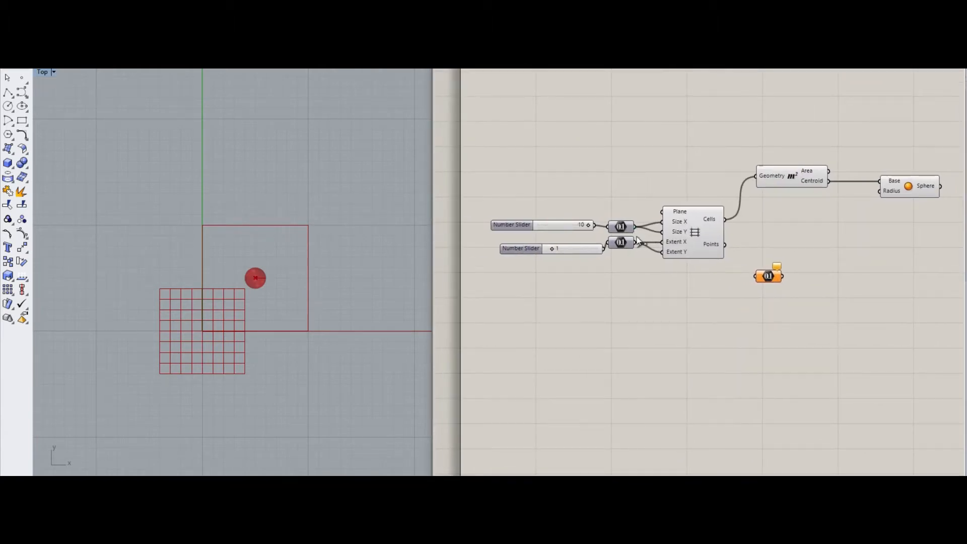
pyautogui.moveTo(636, 242); pyautogui.dragTo(665, 285)
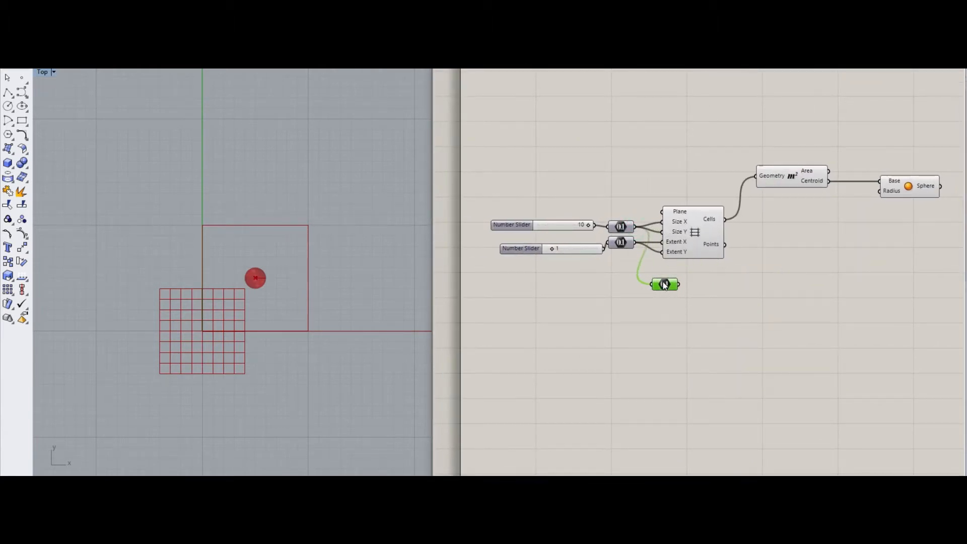
# Move the new Number parameter past the grid component and connect it to the sphere's Radius input.
pyautogui.doubleClick(799, 282)
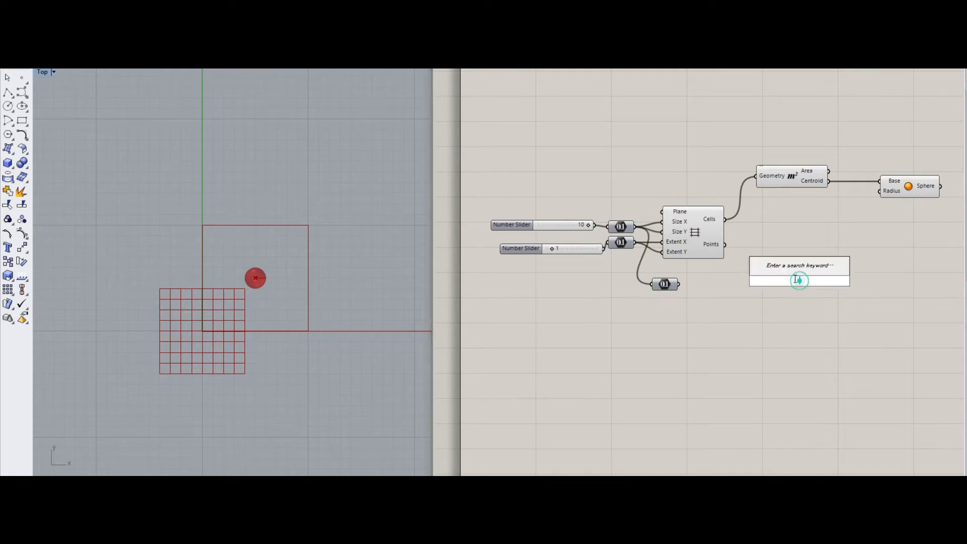
pyautogui.click(733, 270)
pyautogui.moveTo(670, 287); pyautogui.dragTo(845, 227)
pyautogui.moveTo(883, 243); pyautogui.dragTo(733, 241, button='right')
pyautogui.moveTo(710, 229); pyautogui.dragTo(798, 187)
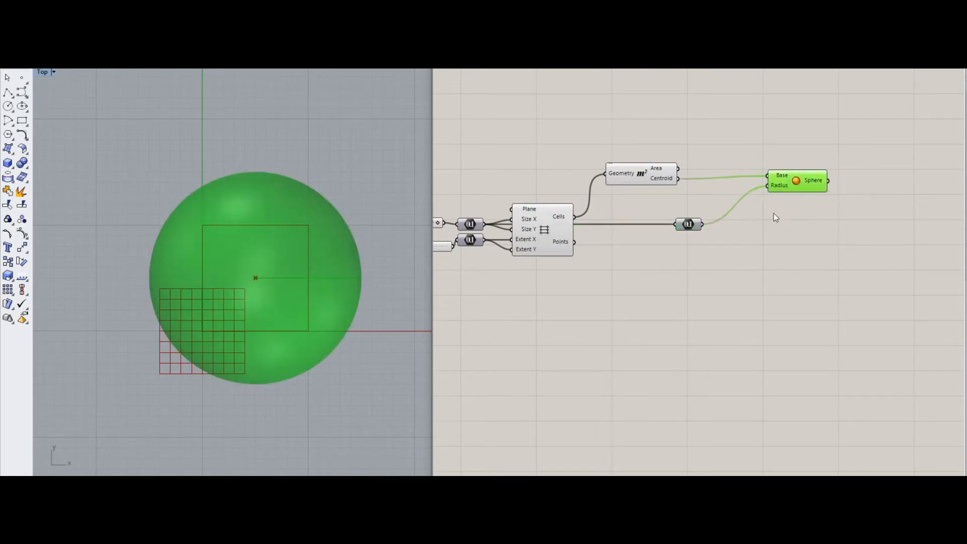
# Add a Division component that divides the size value by a slider of 2, and connect its Result to the sphere's Radius.
pyautogui.doubleClick(771, 216)
pyautogui.write('/')
pyautogui.press('Return')
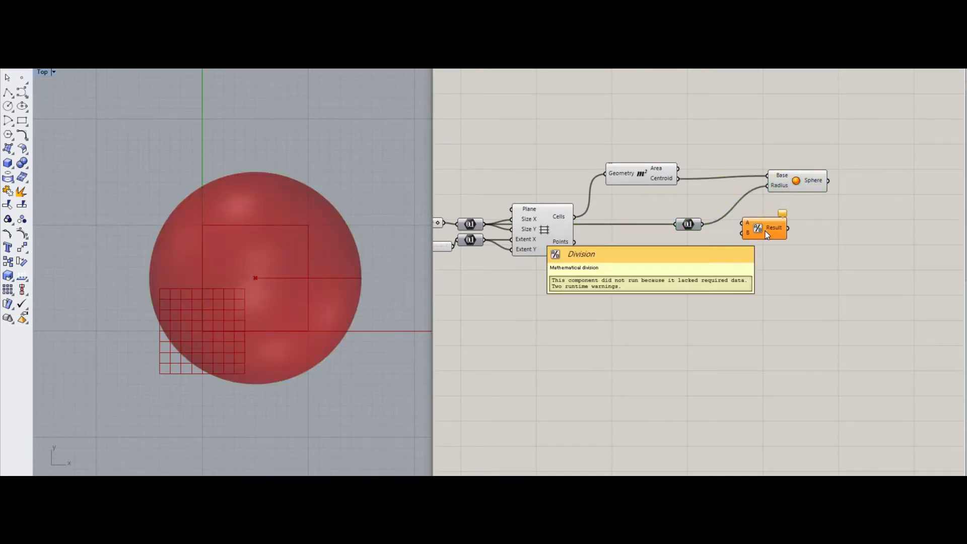
pyautogui.doubleClick(702, 267)
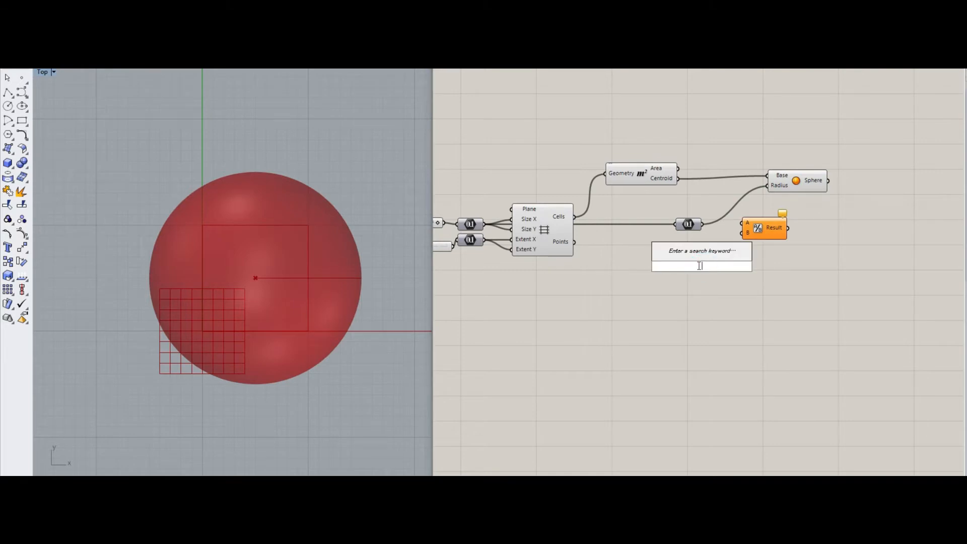
pyautogui.write('2')
pyautogui.press('Return')
pyautogui.moveTo(742, 233)
pyautogui.mouseDown()
pyautogui.moveTo(766, 259)
pyautogui.moveTo(755, 266)
pyautogui.moveTo(700, 251)
pyautogui.moveTo(710, 231)
pyautogui.moveTo(742, 223)
pyautogui.moveTo(767, 185)
pyautogui.moveTo(829, 186)
pyautogui.mouseUp()
pyautogui.click(822, 217)
pyautogui.scroll(1, 261, 271)
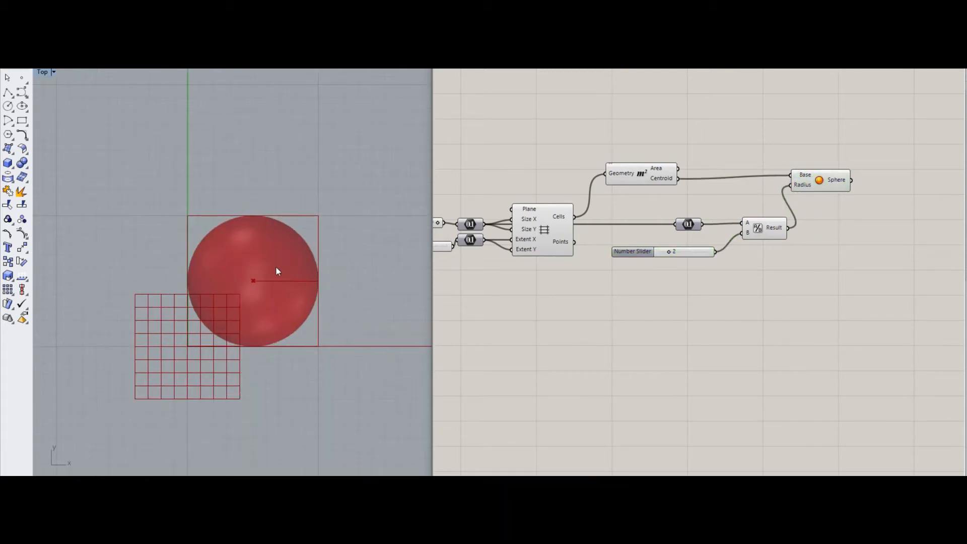
pyautogui.moveTo(605, 292); pyautogui.dragTo(621, 267, button='right')
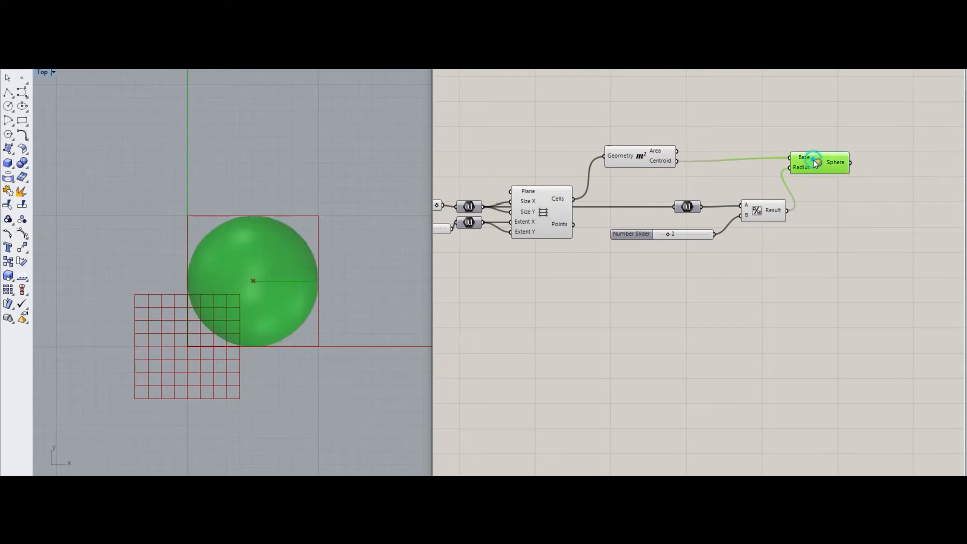
pyautogui.click(817, 165)
pyautogui.click(829, 198)
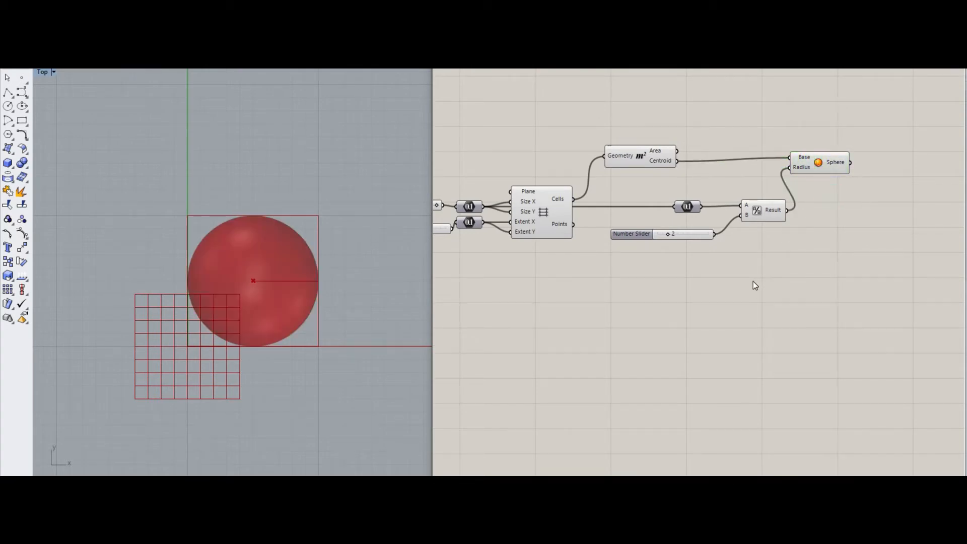
# Place a second Sphere component below the Division component.
pyautogui.moveTo(755, 281); pyautogui.dragTo(664, 252, button='right')
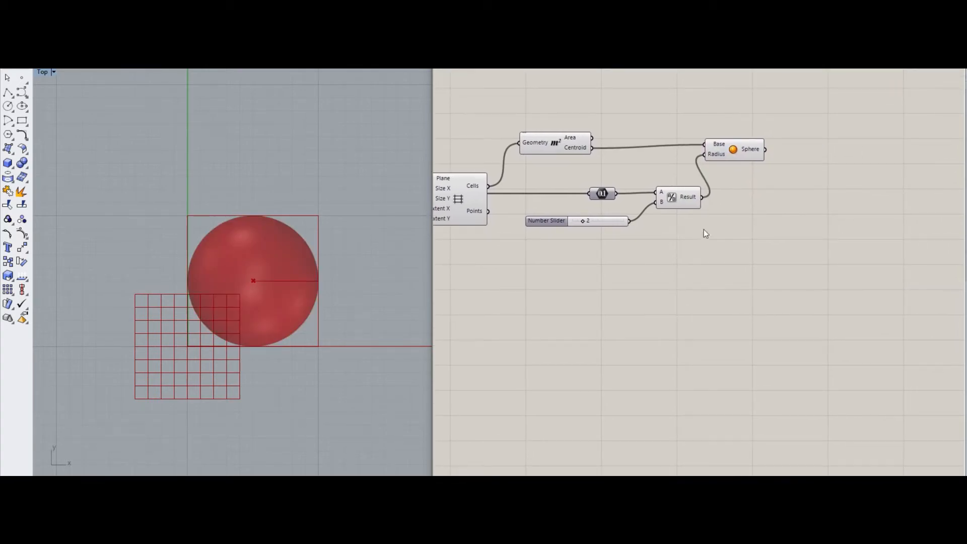
pyautogui.doubleClick(718, 241)
pyautogui.write('sp')
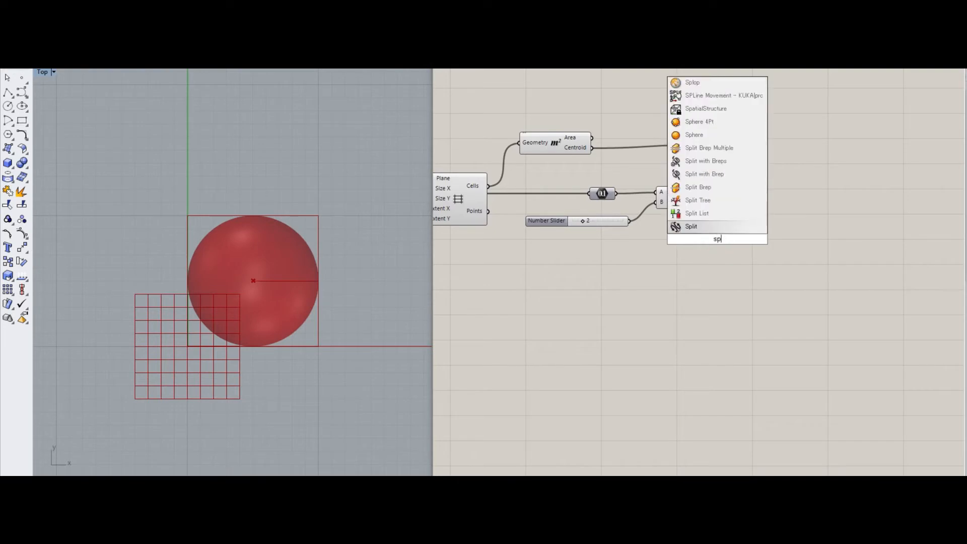
pyautogui.press('Up')
pyautogui.press('Up')
pyautogui.press('Up')
pyautogui.press('Up')
pyautogui.press('Up')
pyautogui.press('Up')
pyautogui.press('Return')
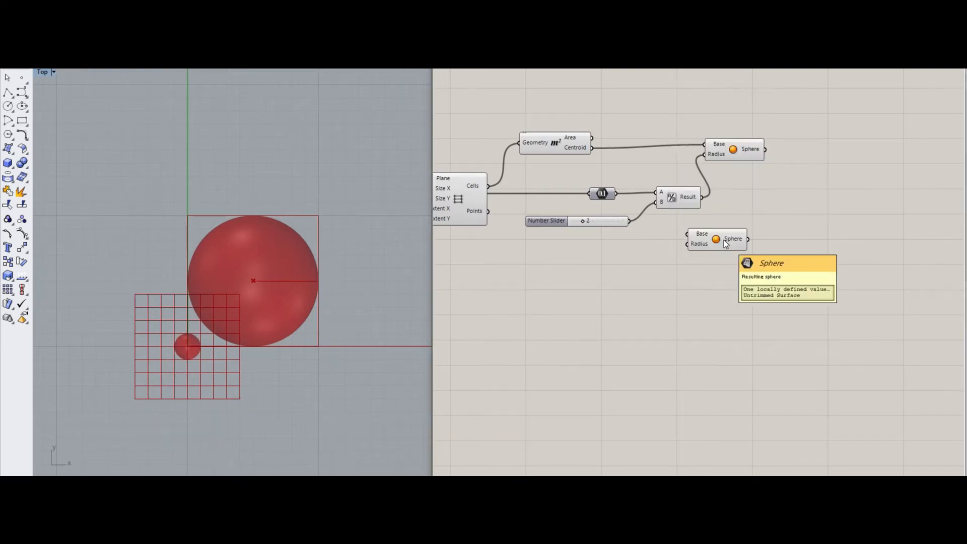
pyautogui.moveTo(504, 208); pyautogui.dragTo(583, 198, button='right')
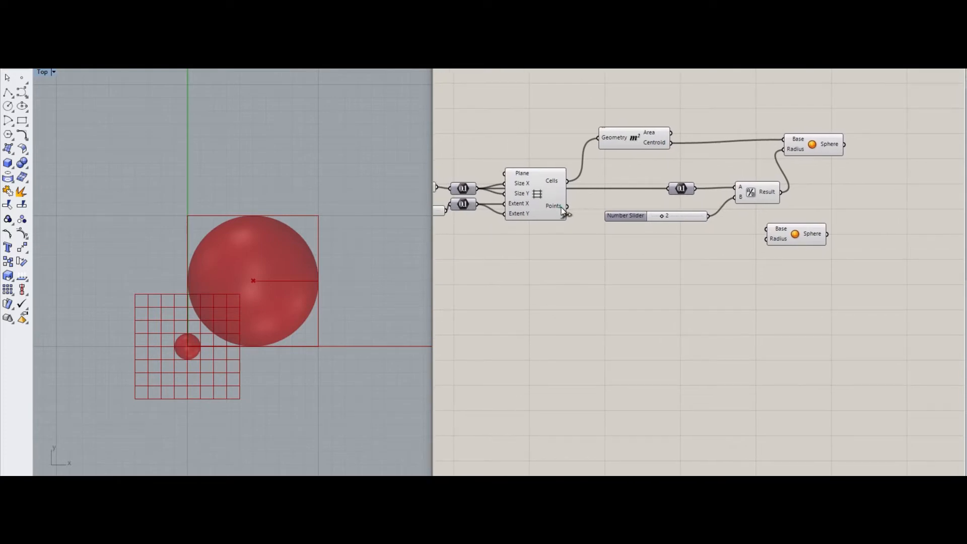
# Connect the grid's Points output to the second sphere's Base and the Division Result to its Radius.
pyautogui.moveTo(568, 206); pyautogui.dragTo(835, 215)
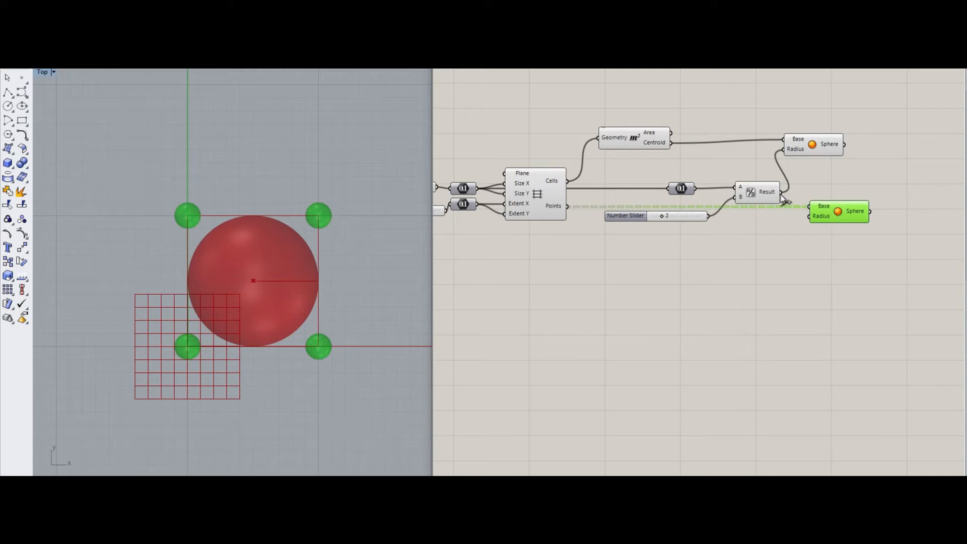
pyautogui.moveTo(781, 194); pyautogui.dragTo(824, 216)
pyautogui.click(823, 190)
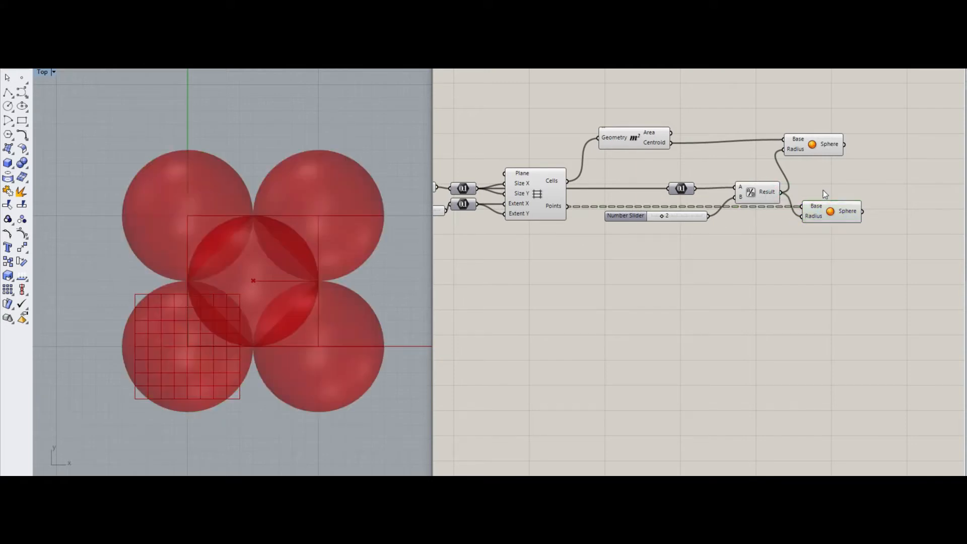
pyautogui.moveTo(814, 140); pyautogui.dragTo(837, 143)
pyautogui.click(855, 166)
pyautogui.moveTo(823, 169); pyautogui.dragTo(794, 169, button='right')
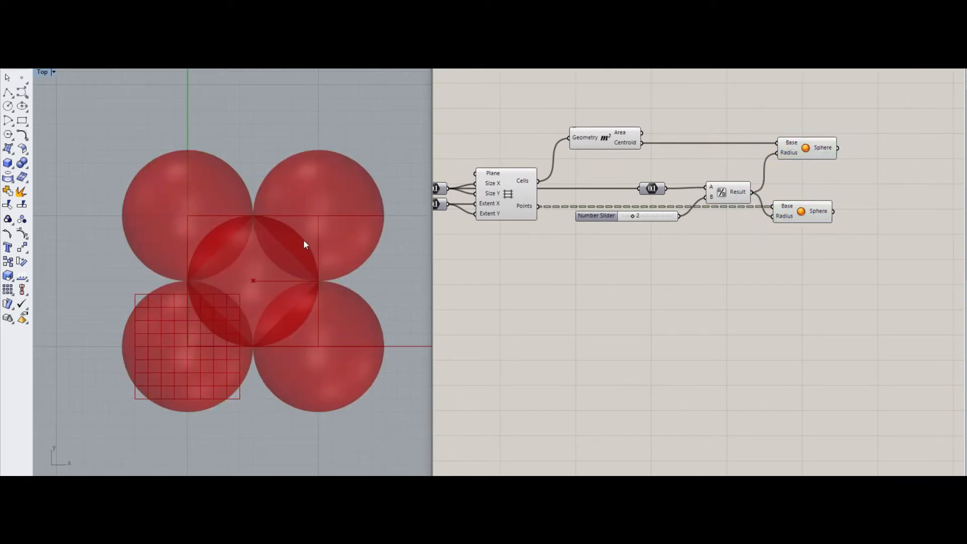
pyautogui.scroll(2, 309, 253)
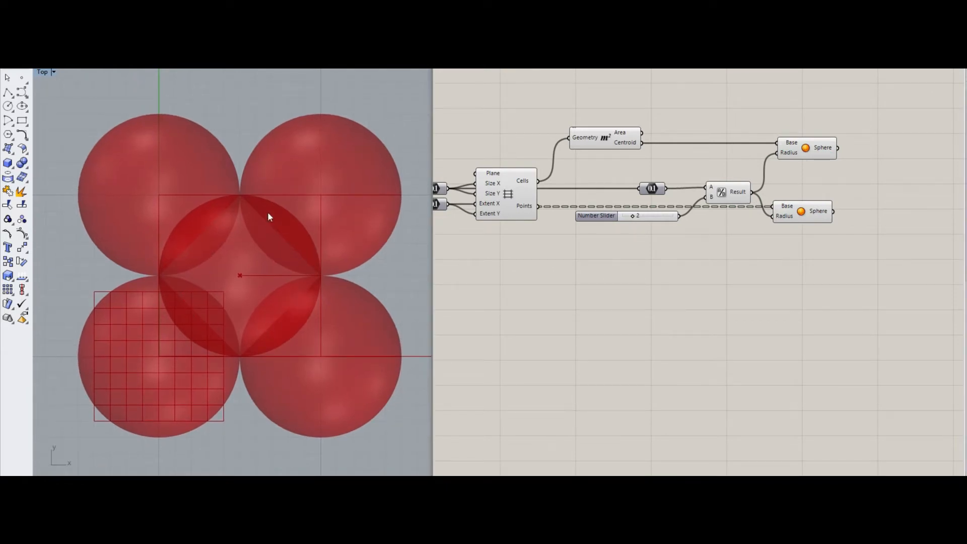
# Add a Scale NU component to the canvas after the two Sphere components.
pyautogui.moveTo(710, 283); pyautogui.dragTo(582, 281, button='right')
pyautogui.scroll(-2, 681, 259)
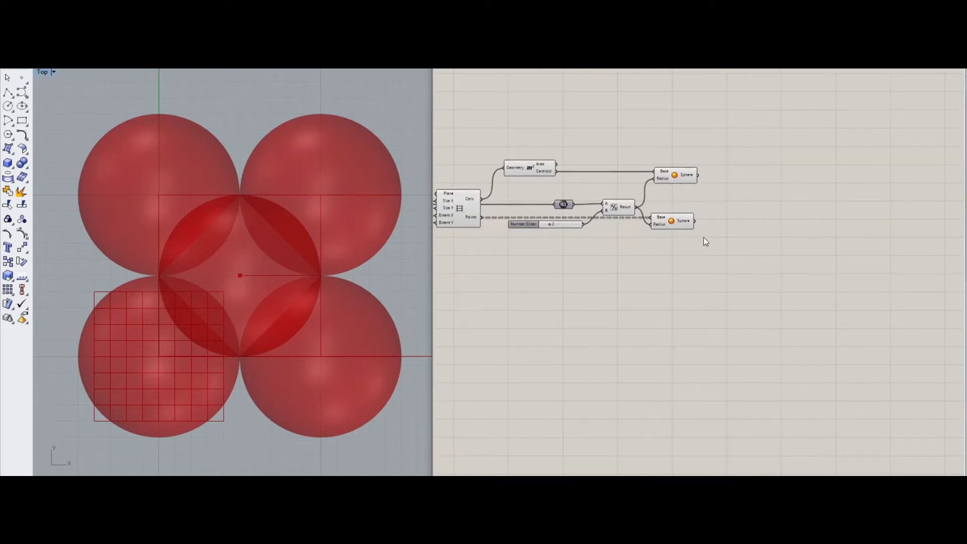
pyautogui.moveTo(691, 242); pyautogui.dragTo(663, 246, button='right')
pyautogui.scroll(1, 682, 210)
pyautogui.moveTo(686, 211); pyautogui.dragTo(643, 212, button='right')
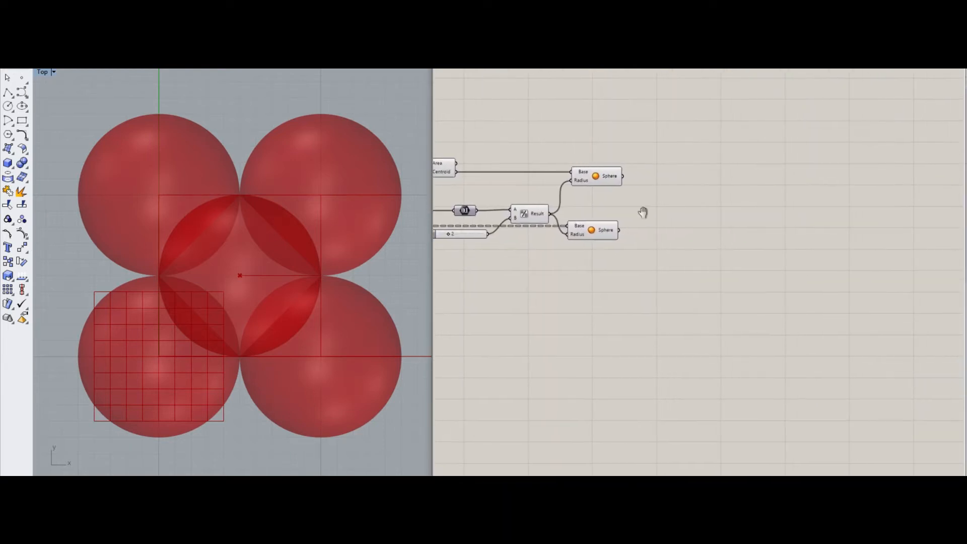
pyautogui.click(687, 187)
pyautogui.click(688, 186)
pyautogui.write('aca')
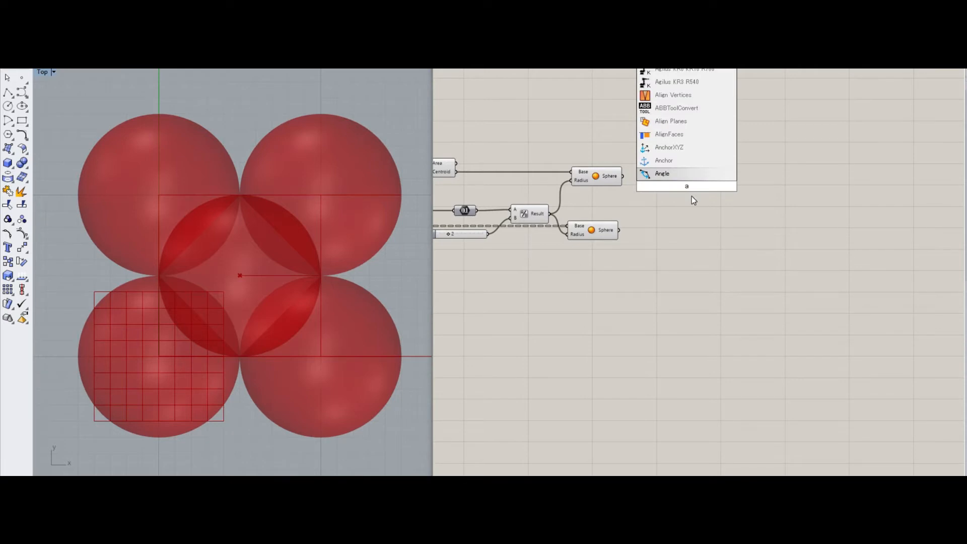
pyautogui.press('BackSpace')
pyautogui.press('BackSpace')
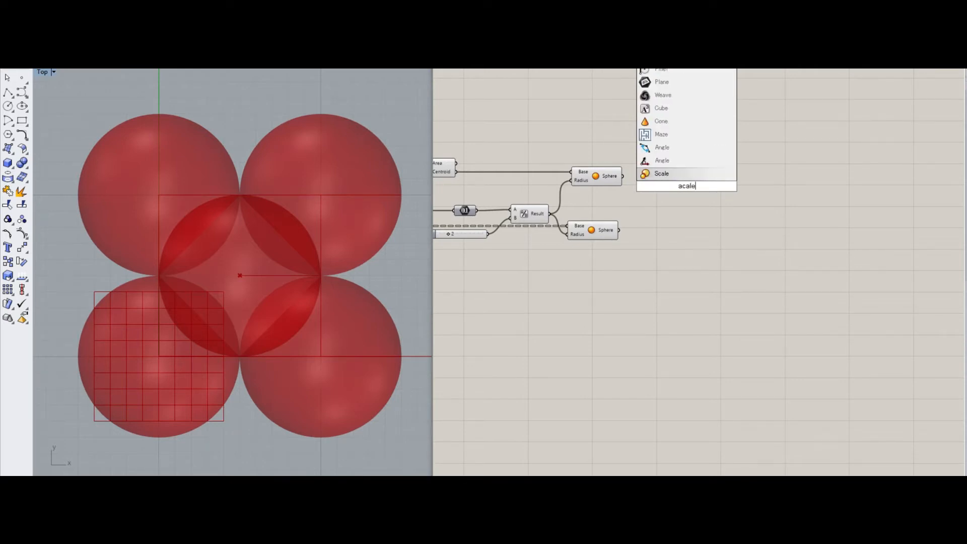
pyautogui.press('BackSpace')
pyautogui.write('scale')
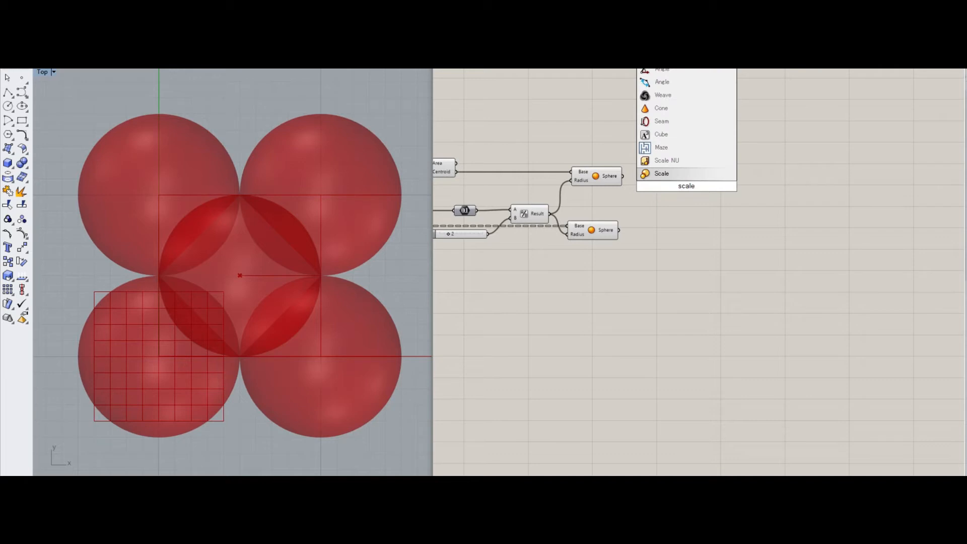
pyautogui.press('Up')
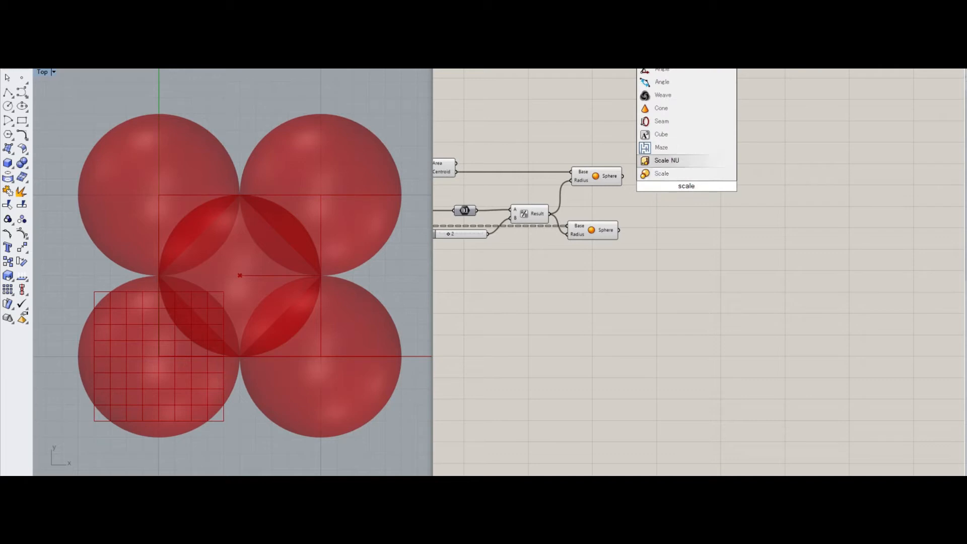
pyautogui.press('Return')
pyautogui.scroll(4, 691, 195)
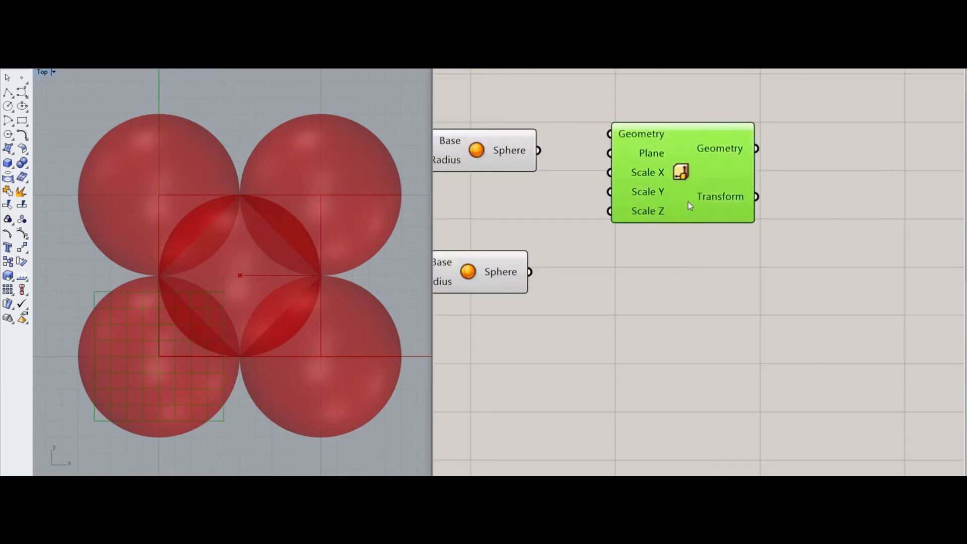
pyautogui.moveTo(688, 201); pyautogui.dragTo(736, 210)
# Connect the centre sphere's output to the Geometry input of Scale NU and move the component further along.
pyautogui.moveTo(658, 255); pyautogui.dragTo(737, 241, button='right')
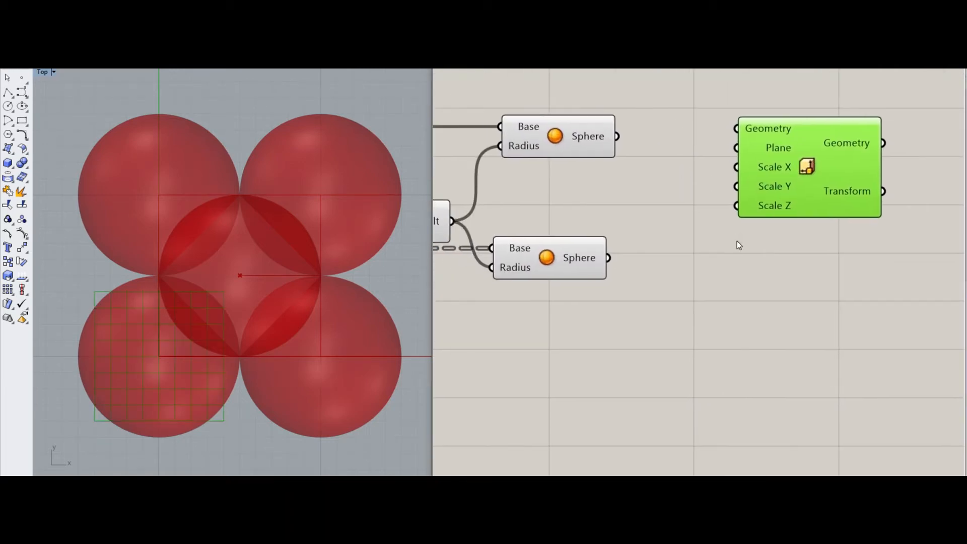
pyautogui.moveTo(621, 137); pyautogui.dragTo(737, 128)
pyautogui.moveTo(807, 143); pyautogui.dragTo(857, 137)
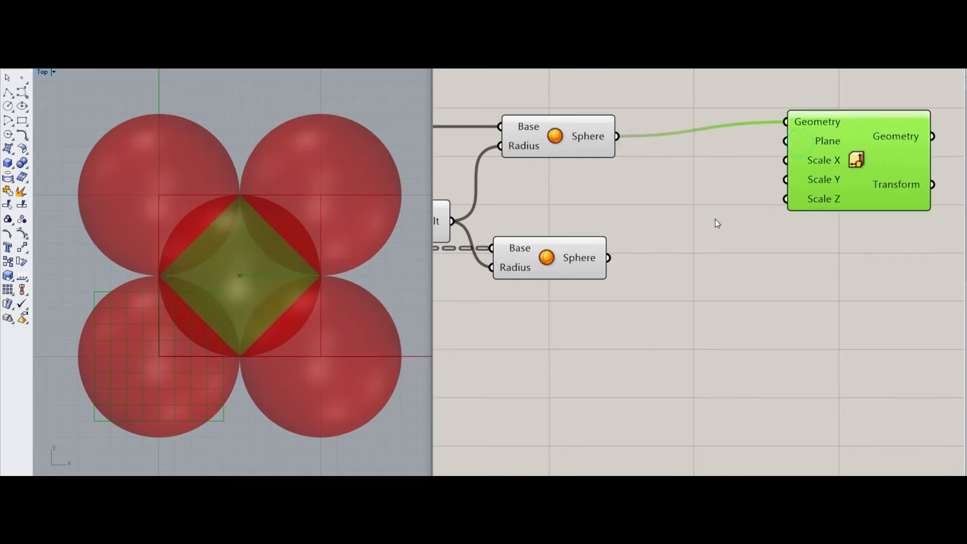
# Create a number slider of 0.5 and connect it to the Scale Z input of Scale NU.
pyautogui.doubleClick(716, 219)
pyautogui.write('0')
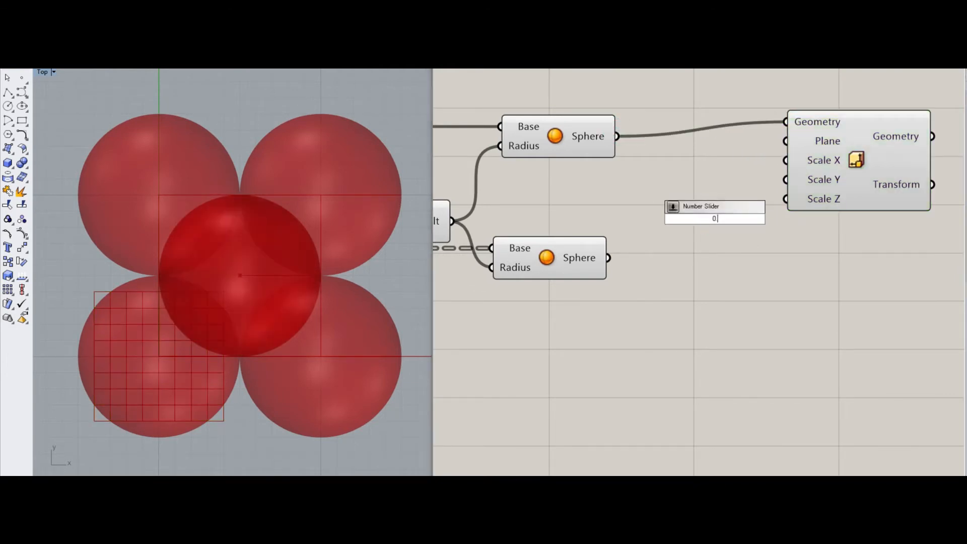
pyautogui.write('.5')
pyautogui.press('Return')
pyautogui.moveTo(679, 213); pyautogui.dragTo(613, 205)
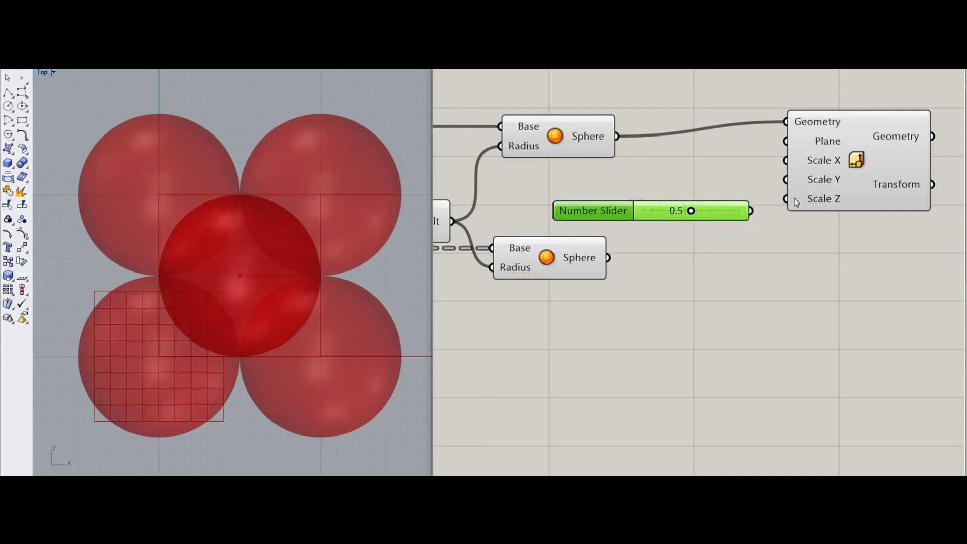
pyautogui.moveTo(772, 204); pyautogui.dragTo(752, 210)
pyautogui.click(838, 183)
pyautogui.click(806, 235)
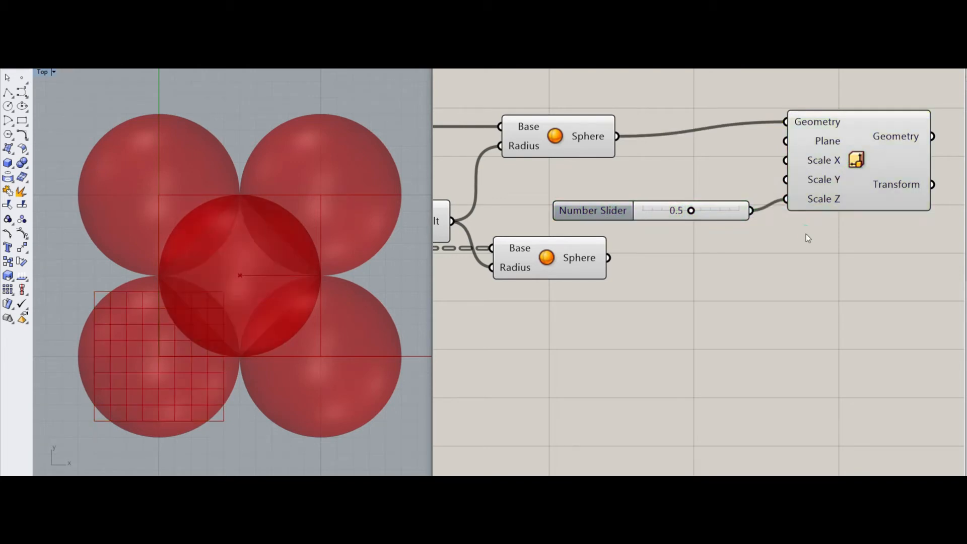
# Duplicate the Scale NU component below the original and feed its Geometry input from the corner Sphere component.
pyautogui.moveTo(792, 238); pyautogui.dragTo(734, 218, button='right')
pyautogui.click(782, 146)
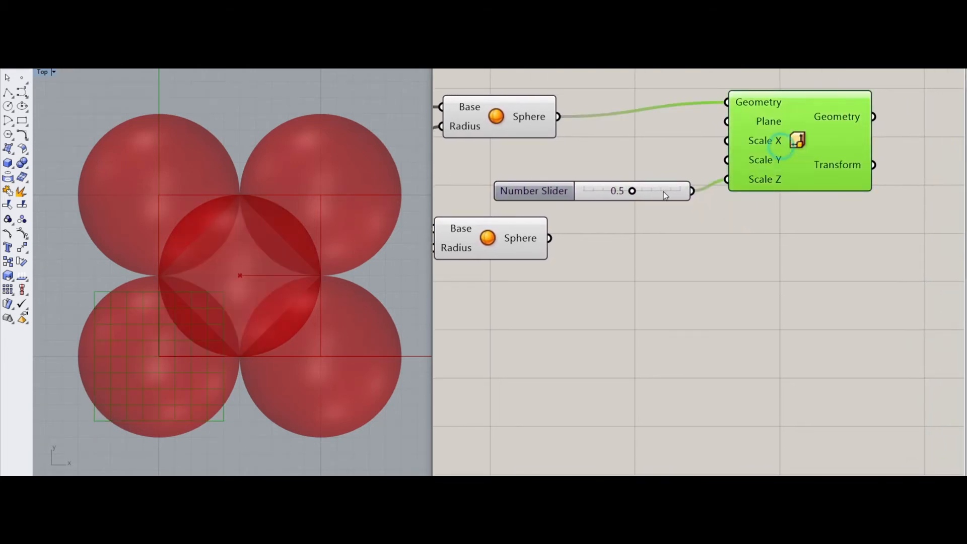
pyautogui.keyDown('shift'); pyautogui.click(664, 192); pyautogui.keyUp('shift')
pyautogui.click(740, 257)
pyautogui.click(811, 154)
pyautogui.hotkey('ctrl', 'c')
pyautogui.hotkey('ctrl', 'v')
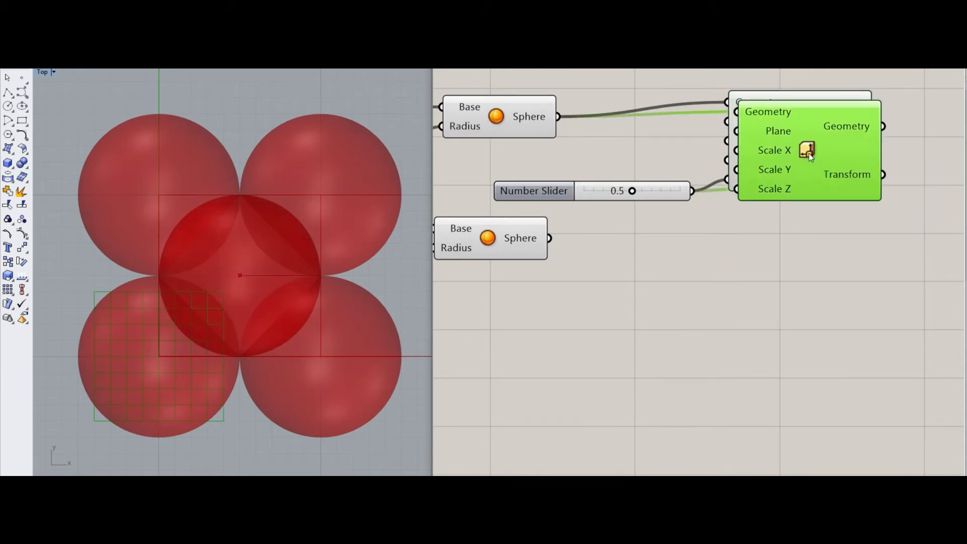
pyautogui.moveTo(808, 154); pyautogui.dragTo(793, 289)
pyautogui.click(642, 324)
pyautogui.moveTo(549, 239); pyautogui.dragTo(723, 245)
pyautogui.moveTo(774, 263); pyautogui.dragTo(783, 260)
pyautogui.click(783, 166)
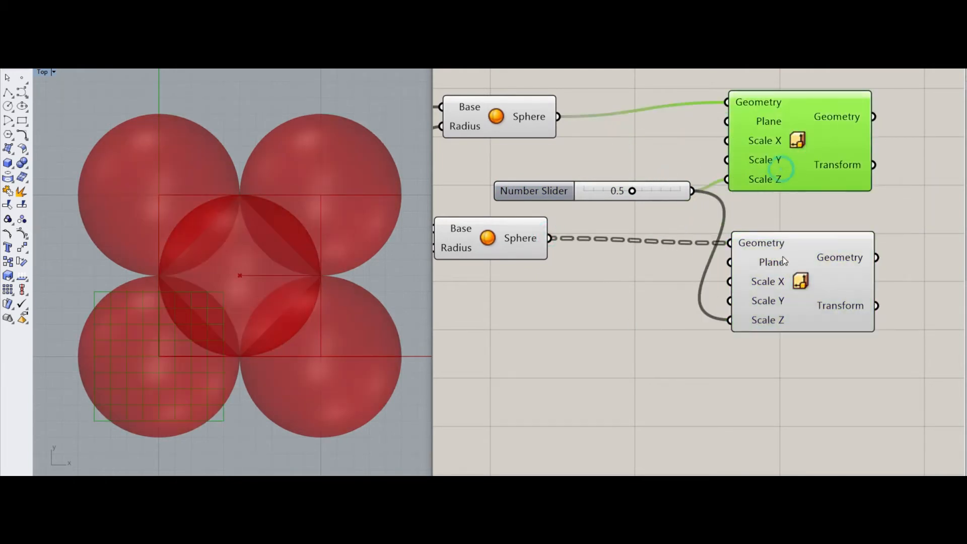
pyautogui.click(783, 257)
pyautogui.click(812, 204)
# Add a Mesh Intersection component after the two Scale NU components.
pyautogui.scroll(-2, 812, 204)
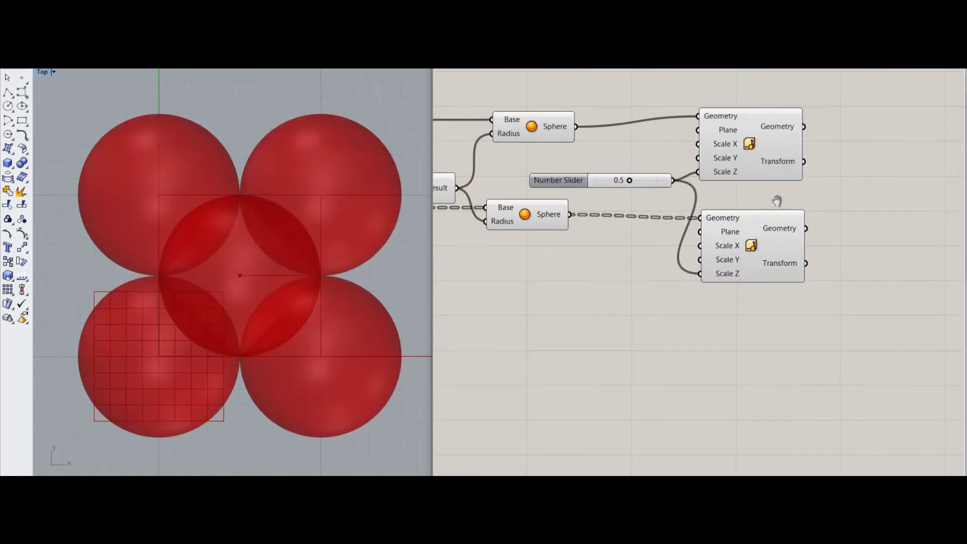
pyautogui.moveTo(859, 229); pyautogui.dragTo(651, 254, button='right')
pyautogui.scroll(-1, 652, 254)
pyautogui.doubleClick(633, 233)
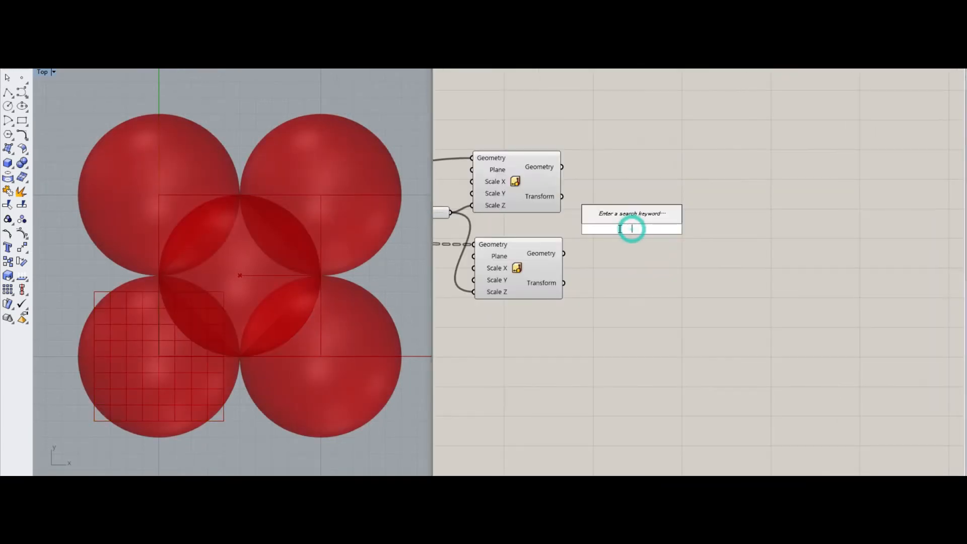
pyautogui.write('inter')
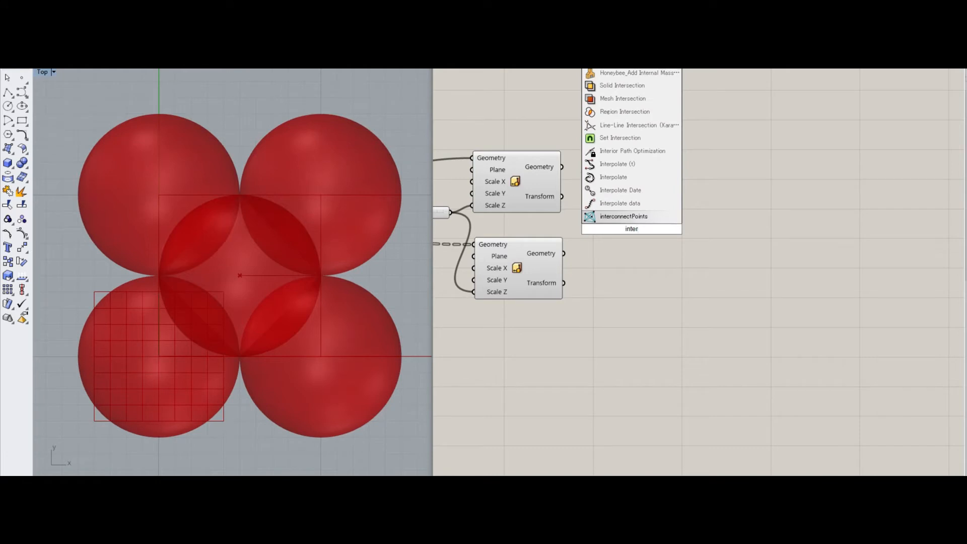
pyautogui.press('Up')
pyautogui.press('Up')
pyautogui.press('Up')
pyautogui.press('Up')
pyautogui.press('Up')
pyautogui.press('Up')
pyautogui.press('Up')
pyautogui.press('Up')
pyautogui.press('Up')
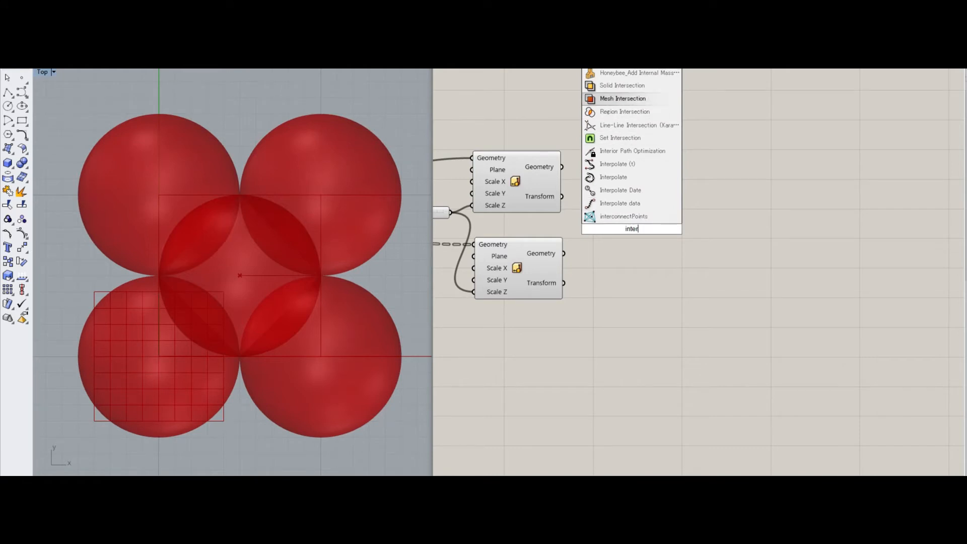
pyautogui.press('Return')
pyautogui.moveTo(622, 228); pyautogui.dragTo(679, 216)
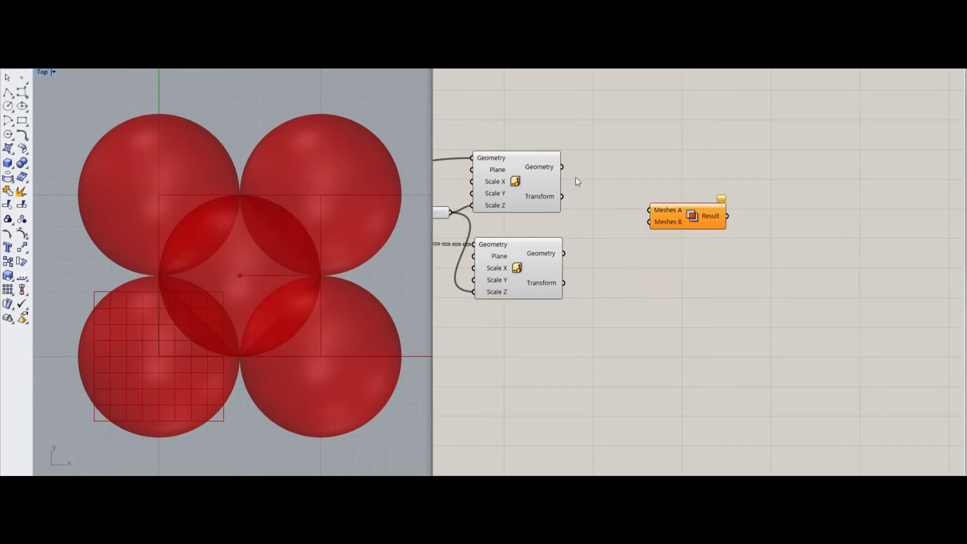
# Connect the first Scale NU Geometry output to Meshes A and the second one to Meshes B.
pyautogui.moveTo(577, 176); pyautogui.dragTo(564, 253)
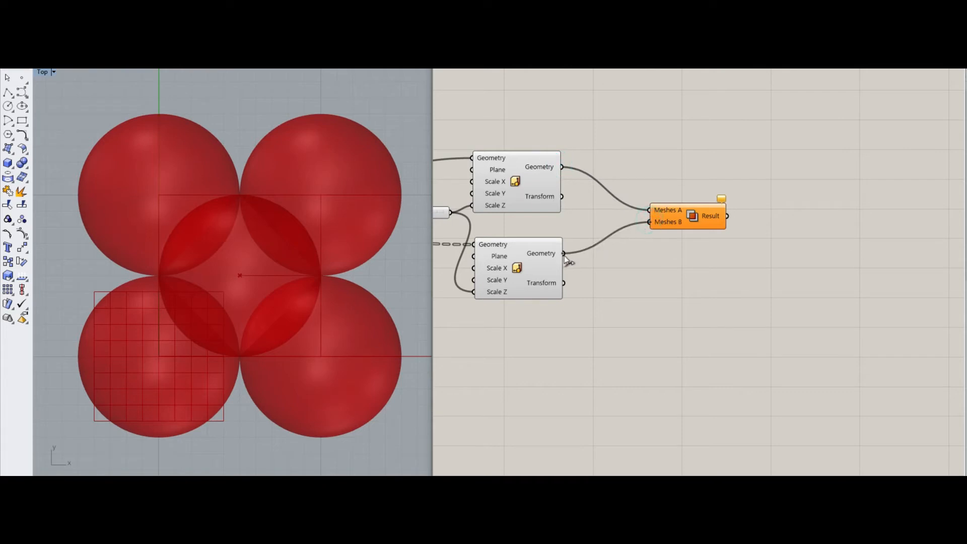
pyautogui.click(688, 209)
pyautogui.click(672, 241)
pyautogui.moveTo(688, 216); pyautogui.dragTo(698, 209)
pyautogui.click(681, 243)
pyautogui.click(671, 251)
# Insert a Graft Tree component between the second Scale NU Geometry output and the Meshes B input.
pyautogui.doubleClick(652, 254)
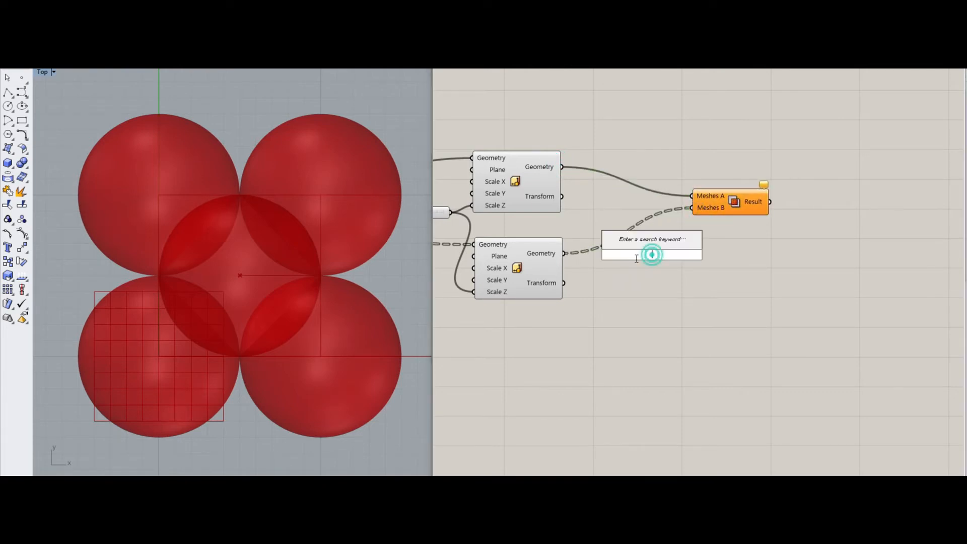
pyautogui.write('graft')
pyautogui.press('Return')
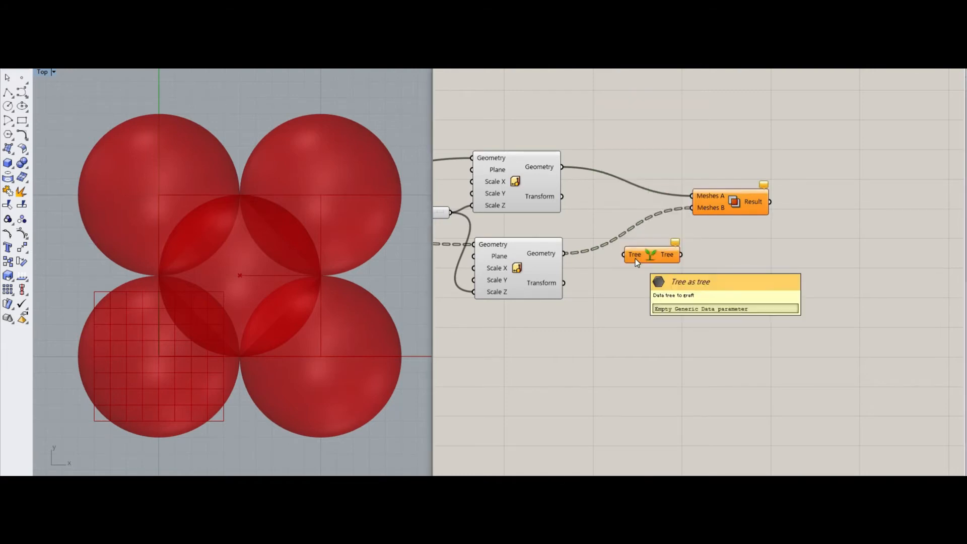
pyautogui.moveTo(564, 253); pyautogui.dragTo(636, 254)
pyautogui.moveTo(694, 208); pyautogui.dragTo(650, 252)
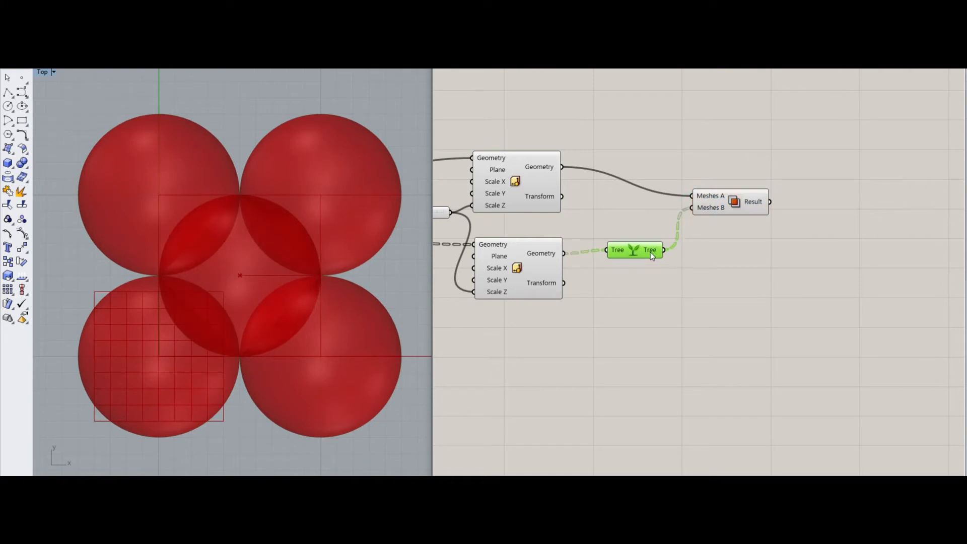
pyautogui.click(721, 205)
pyautogui.click(647, 252)
# Turn off the preview of the components feeding the Mesh Intersection, leaving only its result previewed.
pyautogui.scroll(-5, 623, 285)
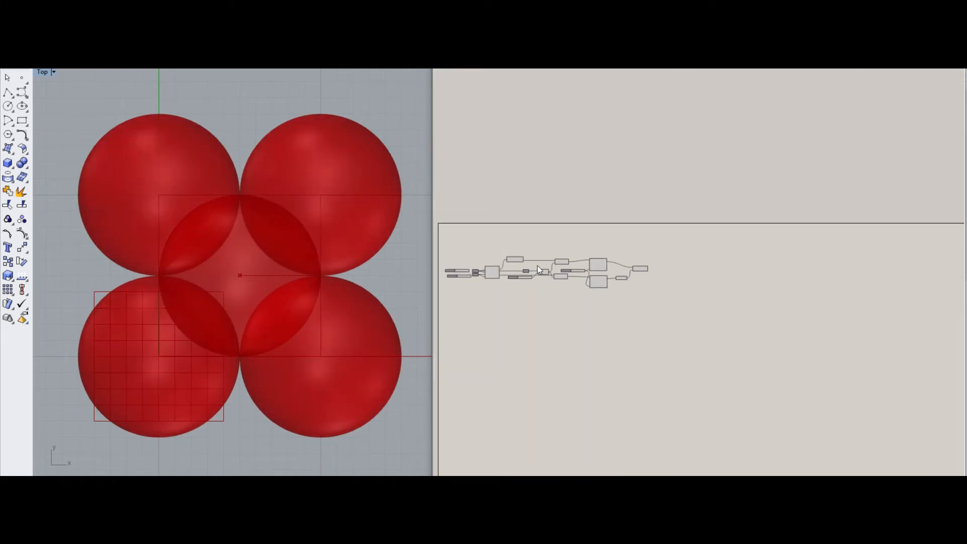
pyautogui.moveTo(462, 230); pyautogui.dragTo(647, 298)
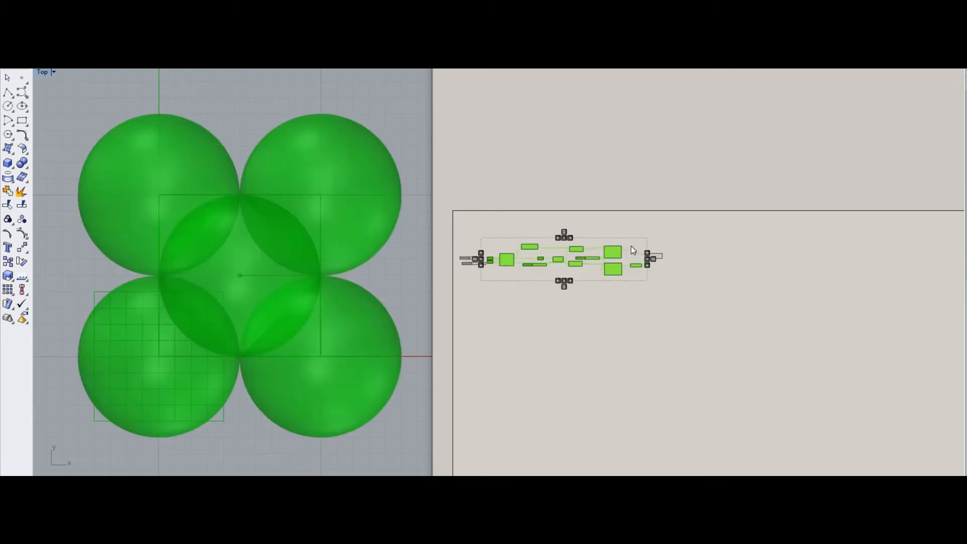
pyautogui.middleClick(630, 246)
pyautogui.click(662, 270)
pyautogui.click(660, 256)
pyautogui.scroll(5, 659, 256)
pyautogui.middleClick(658, 256)
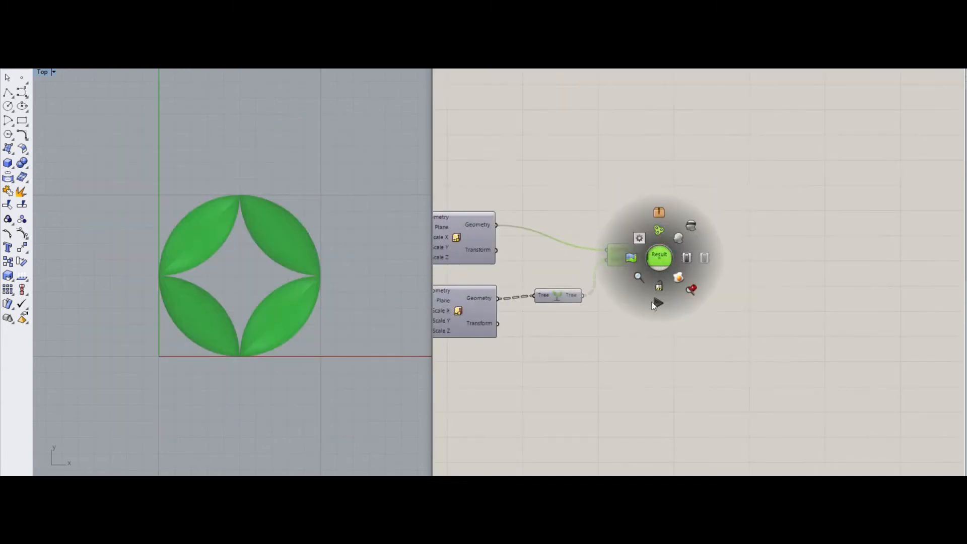
pyautogui.click(652, 302)
pyautogui.click(650, 303)
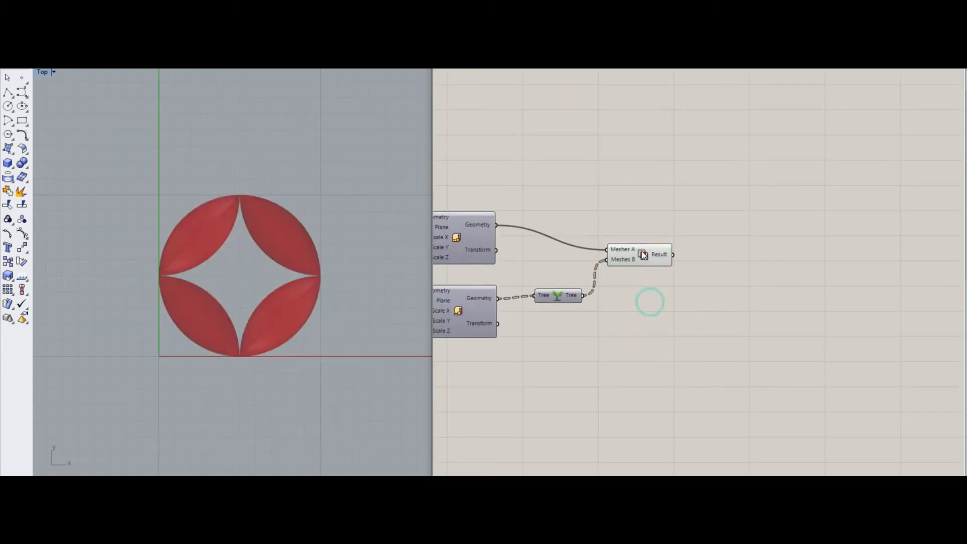
pyautogui.click(639, 301)
# Add a Group component and connect the Mesh Intersection Result to its Objects input.
pyautogui.moveTo(699, 257); pyautogui.dragTo(640, 235, button='right')
pyautogui.doubleClick(633, 233)
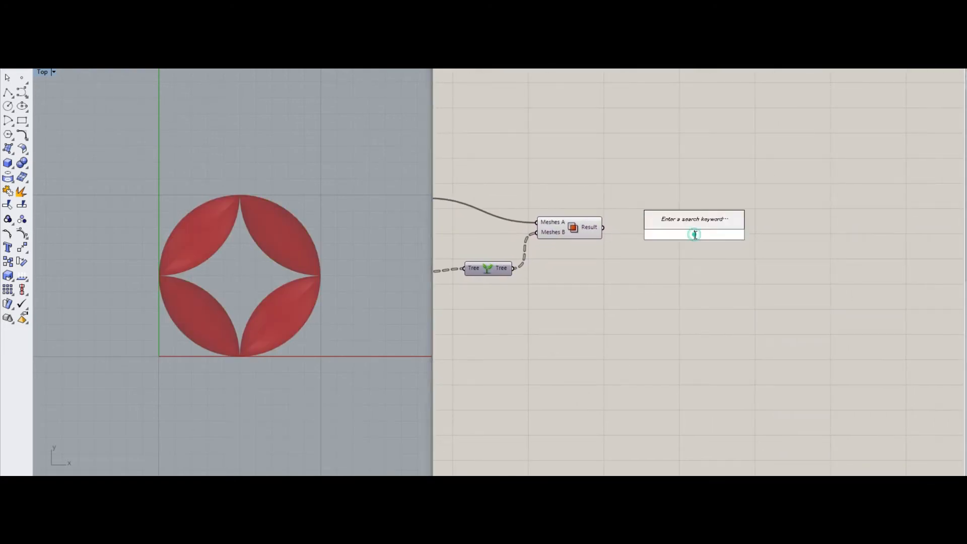
pyautogui.write('group')
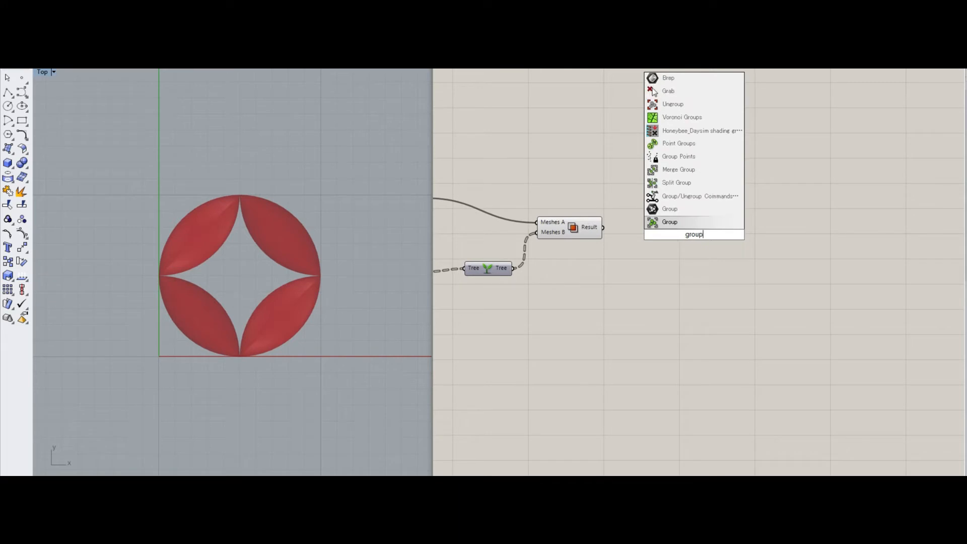
pyautogui.press('Return')
pyautogui.moveTo(602, 226); pyautogui.dragTo(644, 230)
pyautogui.click(650, 245)
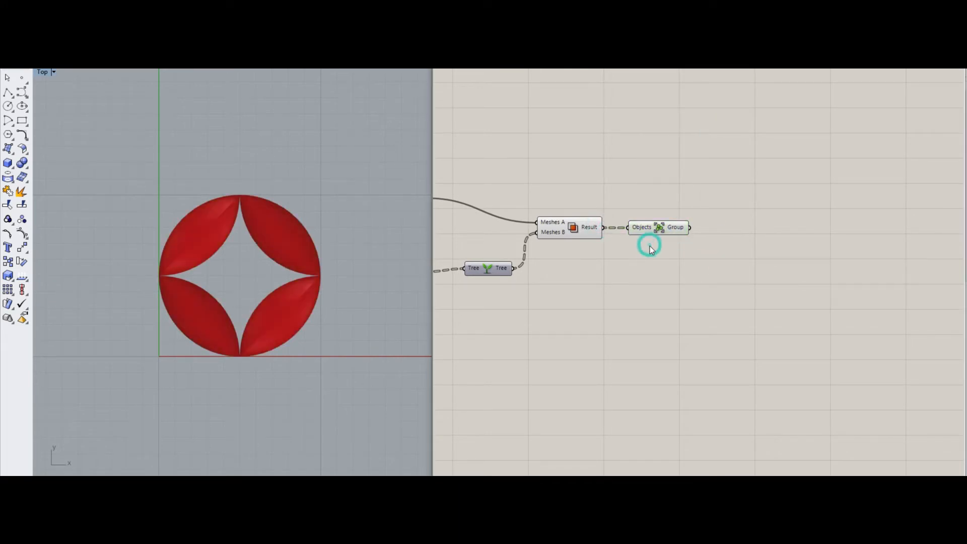
# Add a Move component after the Group and connect the Group output to its Geometry input.
pyautogui.doubleClick(739, 238)
pyautogui.write('move')
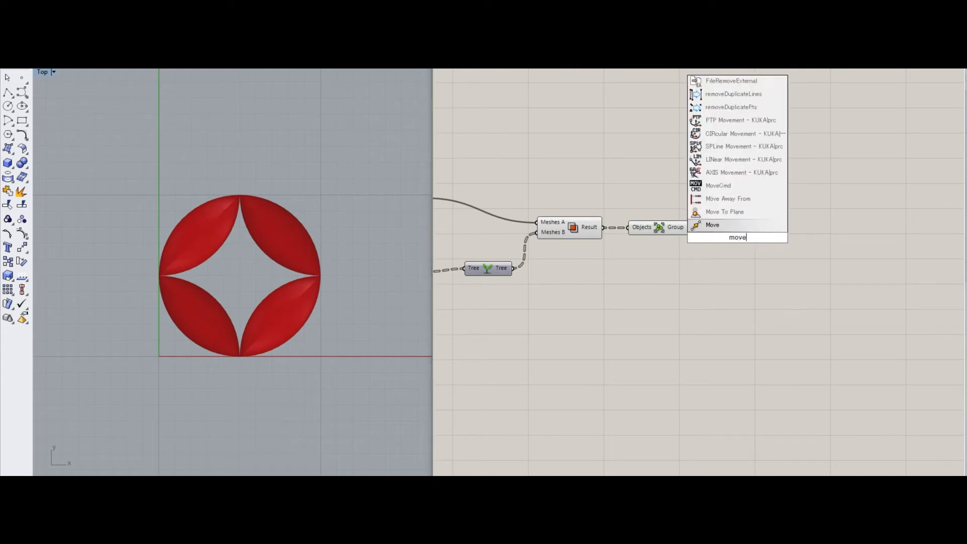
pyautogui.press('Return')
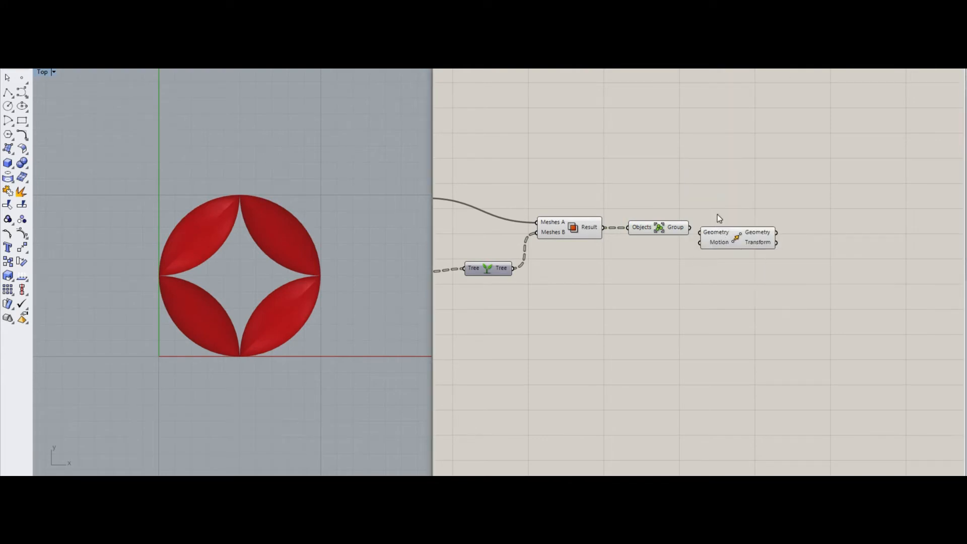
pyautogui.moveTo(722, 245); pyautogui.dragTo(725, 233)
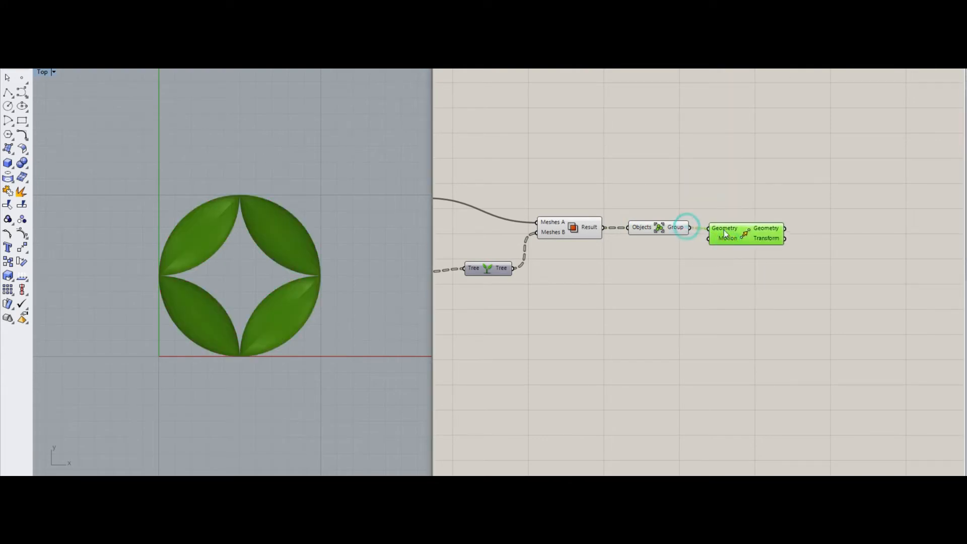
pyautogui.click(715, 268)
# Add a Unit X vector component and connect its output to the Move component's Motion input.
pyautogui.doubleClick(695, 290)
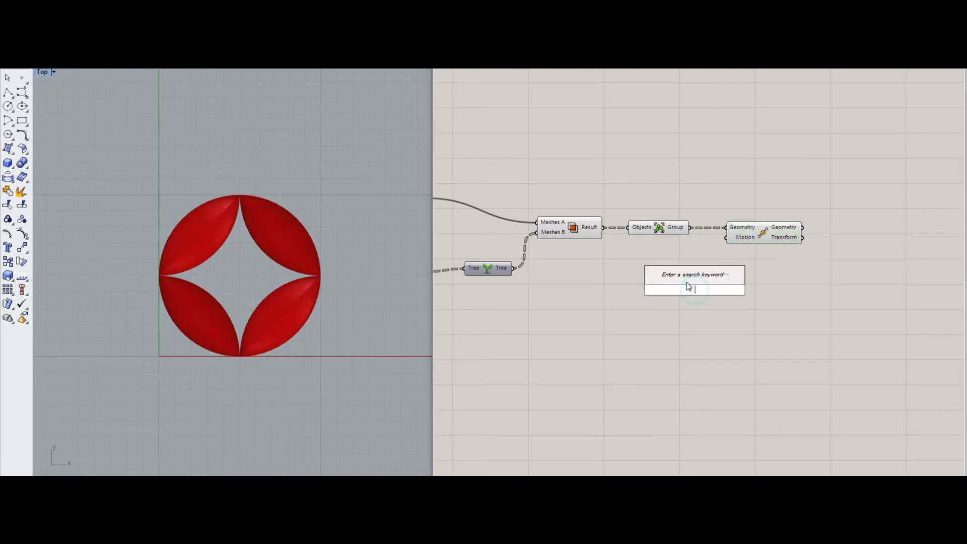
pyautogui.write('unit x')
pyautogui.press('Return')
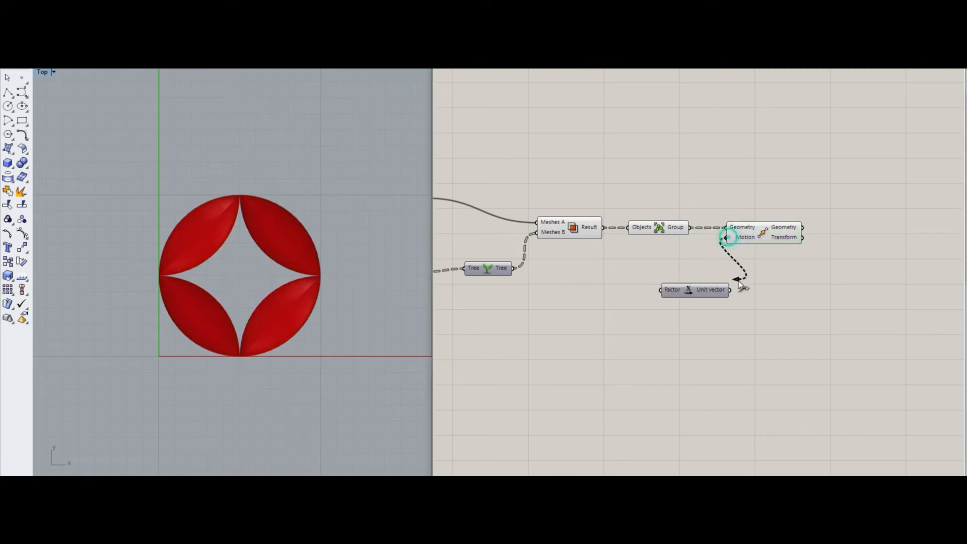
pyautogui.moveTo(739, 281); pyautogui.dragTo(711, 280)
# Add a Series component and connect its output to the Unit X Factor input.
pyautogui.doubleClick(645, 318)
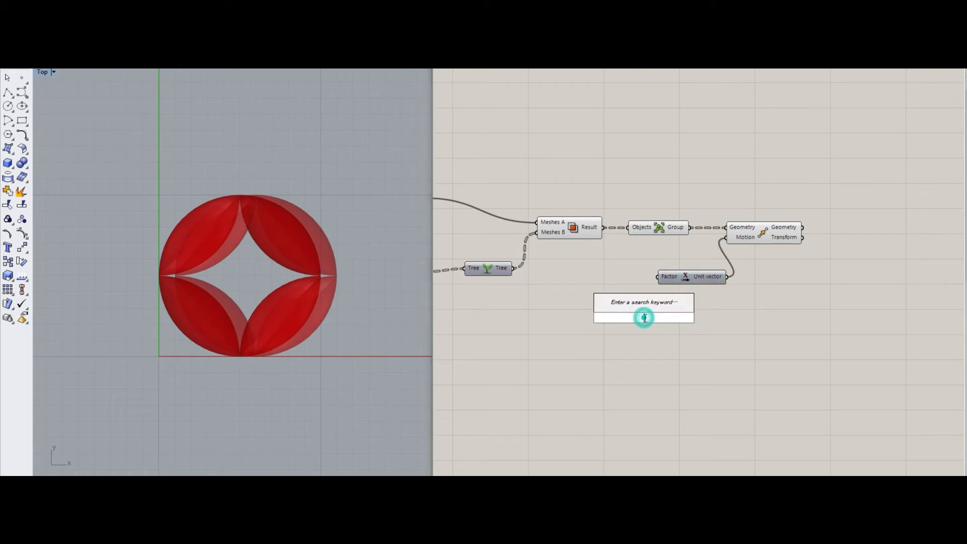
pyautogui.write('s')
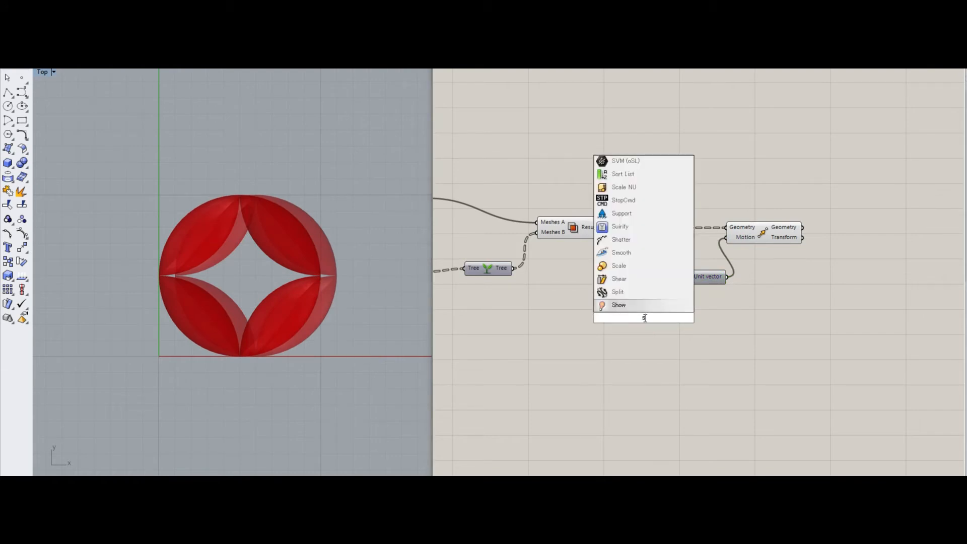
pyautogui.write('eries')
pyautogui.press('Return')
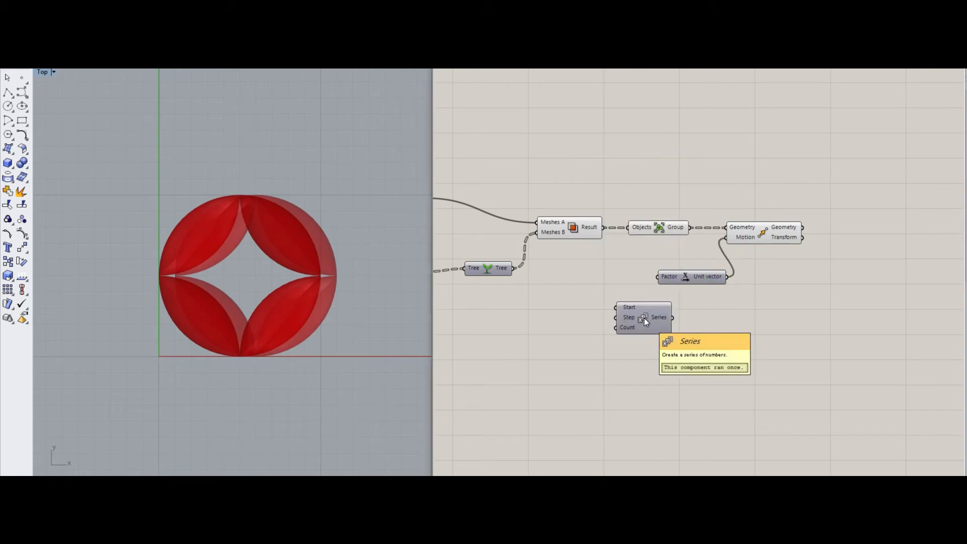
pyautogui.moveTo(659, 277); pyautogui.dragTo(632, 326)
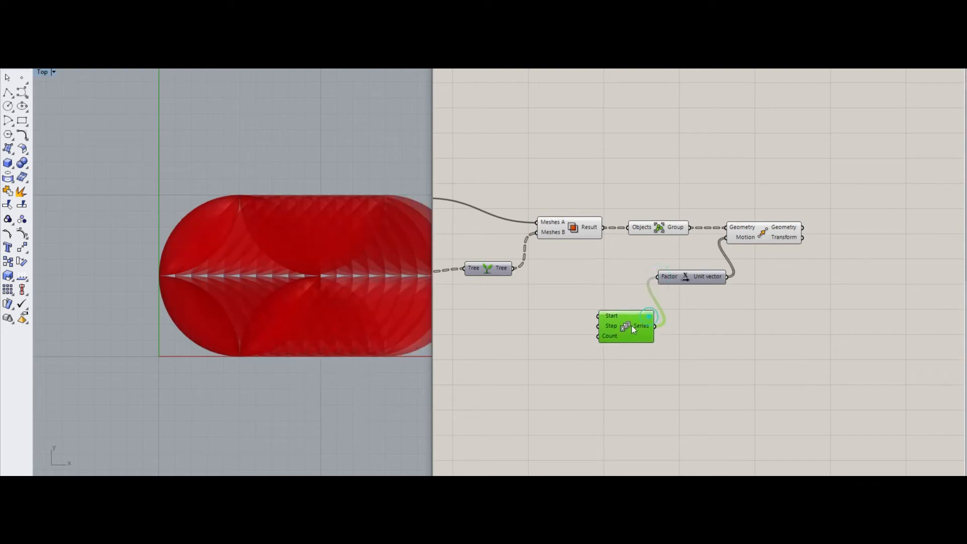
# Add a Number parameter and connect it to the Series component's Step input.
pyautogui.moveTo(584, 368); pyautogui.dragTo(761, 327, button='right')
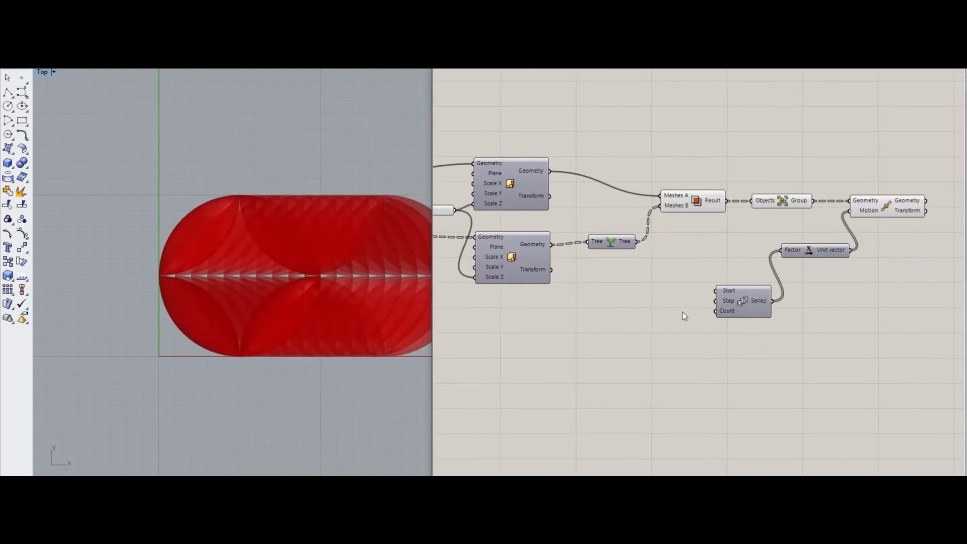
pyautogui.doubleClick(641, 325)
pyautogui.write('nu')
pyautogui.press('Return')
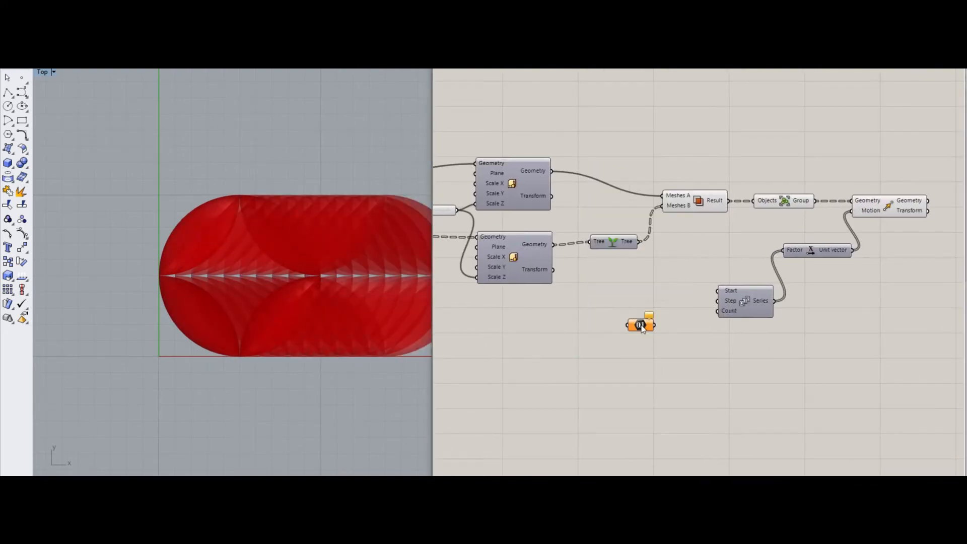
pyautogui.moveTo(717, 301); pyautogui.dragTo(653, 325)
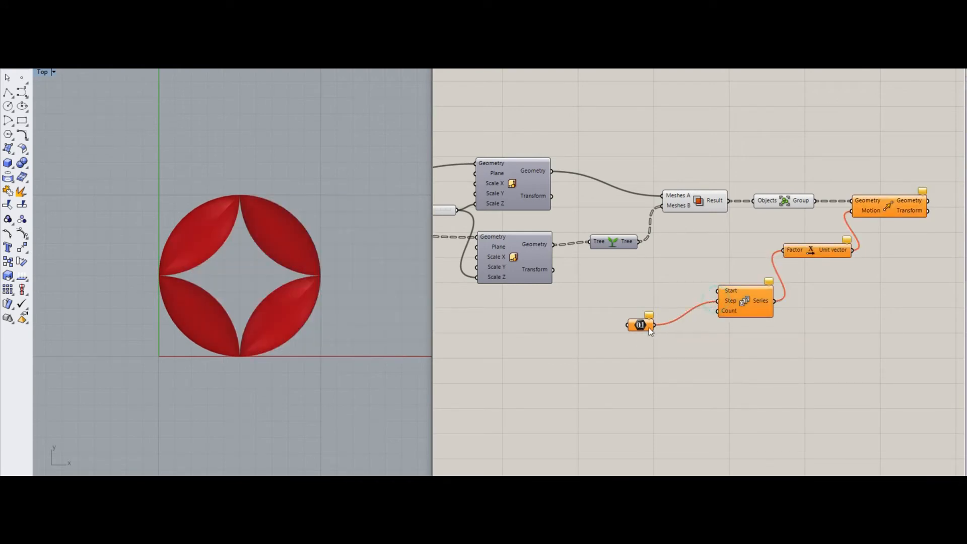
# Add another Number parameter below the square grid component and feed it from the grid's size parameter.
pyautogui.scroll(-2, 751, 367)
pyautogui.moveTo(631, 328); pyautogui.dragTo(740, 290, button='right')
pyautogui.scroll(3, 513, 238)
pyautogui.moveTo(514, 238); pyautogui.dragTo(608, 238, button='right')
pyautogui.doubleClick(600, 332)
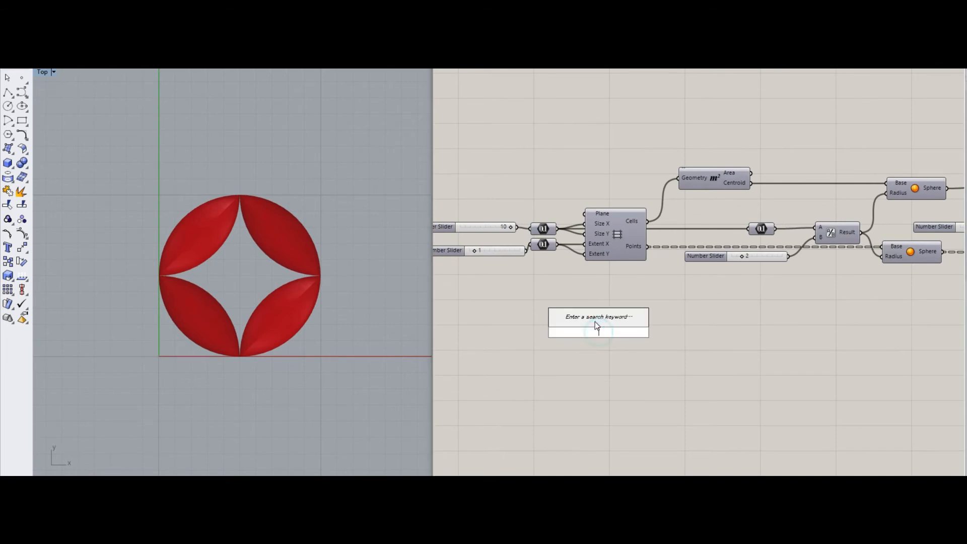
pyautogui.write('number')
pyautogui.press('Return')
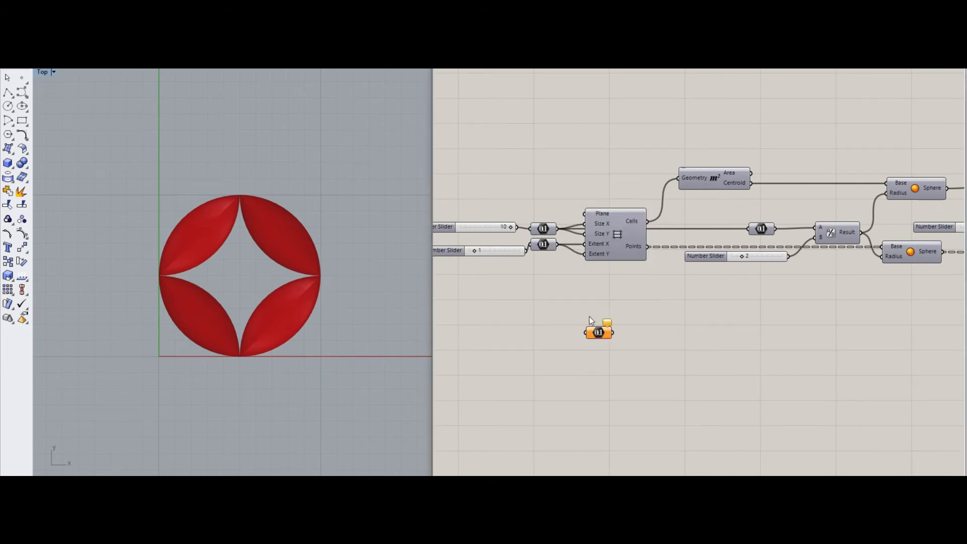
pyautogui.moveTo(573, 267); pyautogui.dragTo(897, 378)
# Move the grid-size Number parameter closer to the Series and connect it to the Number feeding Step.
pyautogui.moveTo(897, 378); pyautogui.dragTo(527, 314, button='right')
pyautogui.moveTo(527, 317); pyautogui.dragTo(680, 317)
pyautogui.moveTo(680, 318); pyautogui.dragTo(600, 303, button='right')
pyautogui.moveTo(627, 271); pyautogui.dragTo(499, 302)
pyautogui.scroll(-5, 291, 269)
pyautogui.scroll(-3, 292, 270)
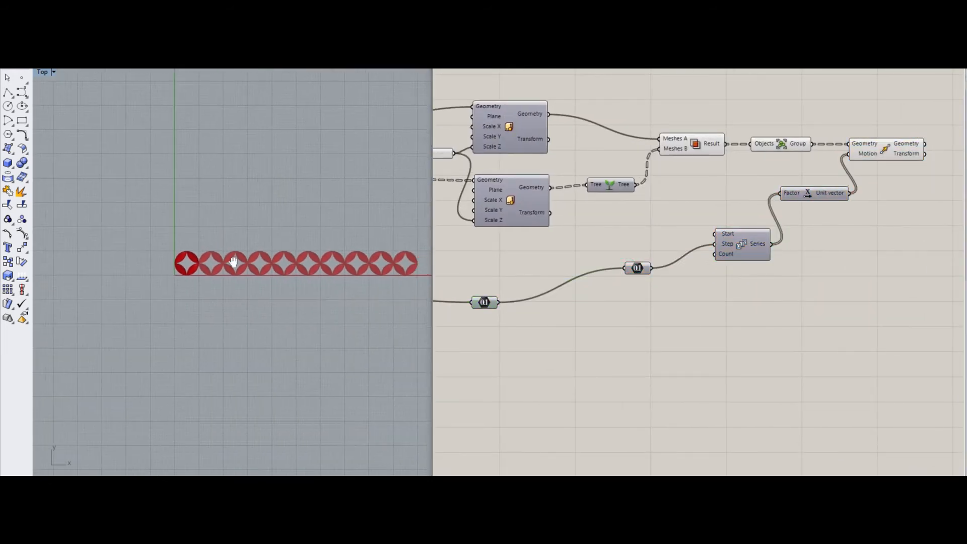
pyautogui.scroll(3, 374, 249)
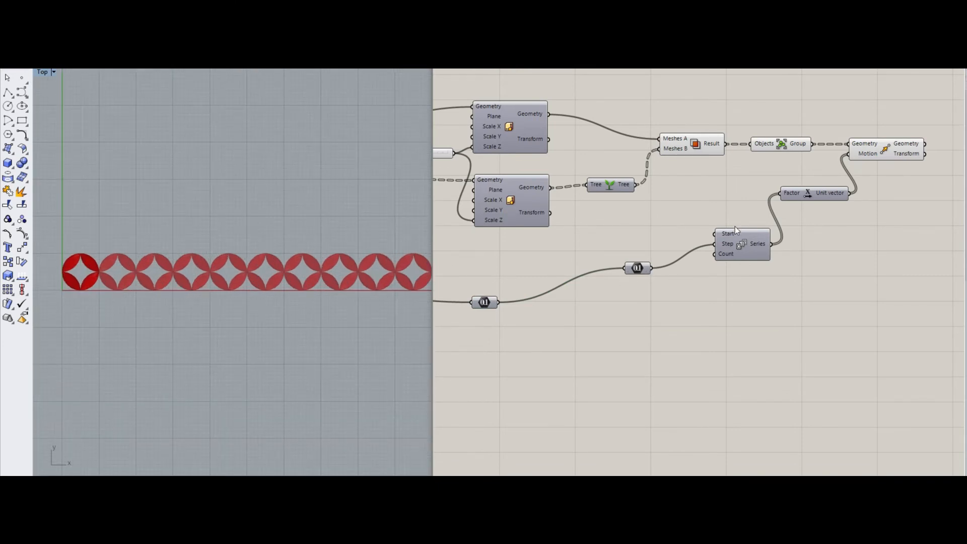
# Add a number slider set to 5, connect it to the Series Count input and place it beside the Series.
pyautogui.scroll(2, 725, 254)
pyautogui.doubleClick(680, 287)
pyautogui.write('5')
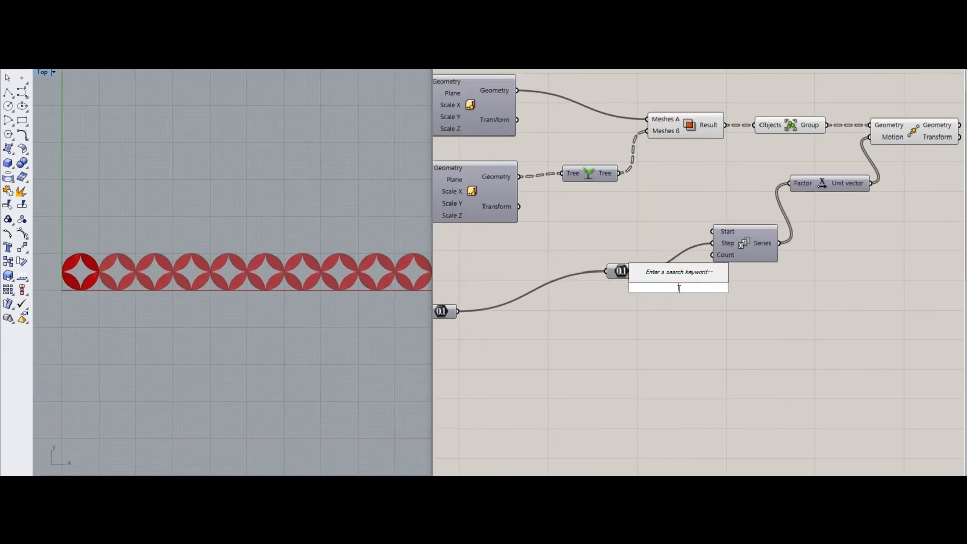
pyautogui.press('Return')
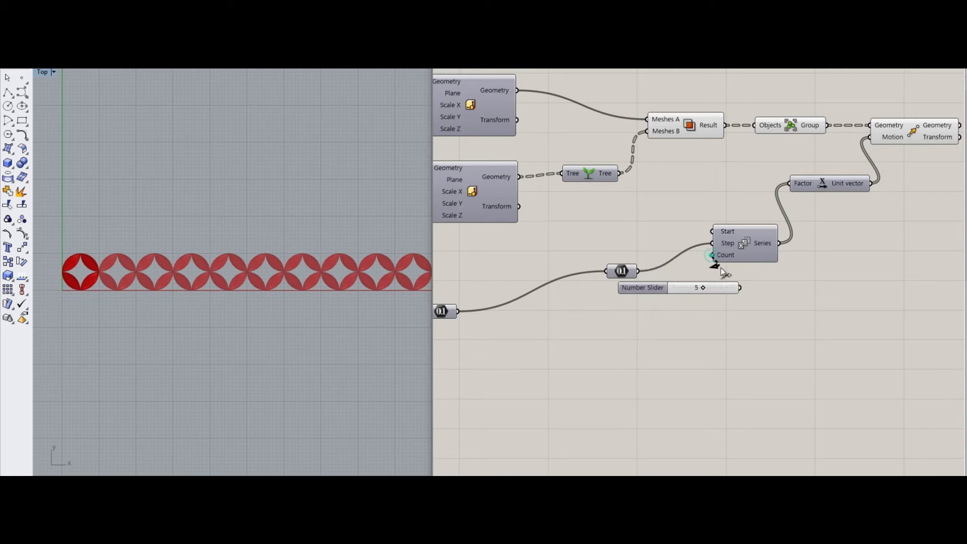
pyautogui.moveTo(725, 272); pyautogui.dragTo(740, 287)
pyautogui.moveTo(643, 287); pyautogui.dragTo(613, 289)
pyautogui.moveTo(146, 267); pyautogui.dragTo(186, 262, button='right')
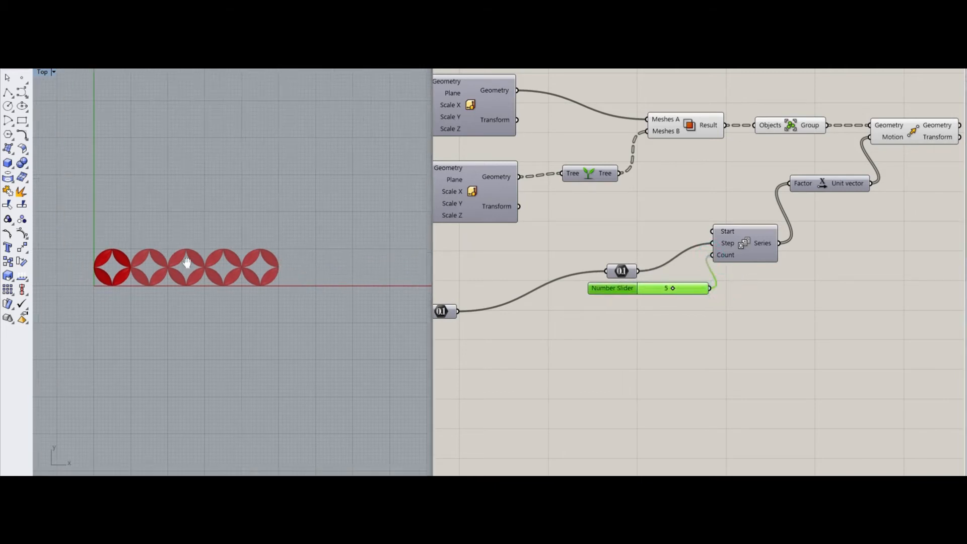
pyautogui.scroll(5, 217, 258)
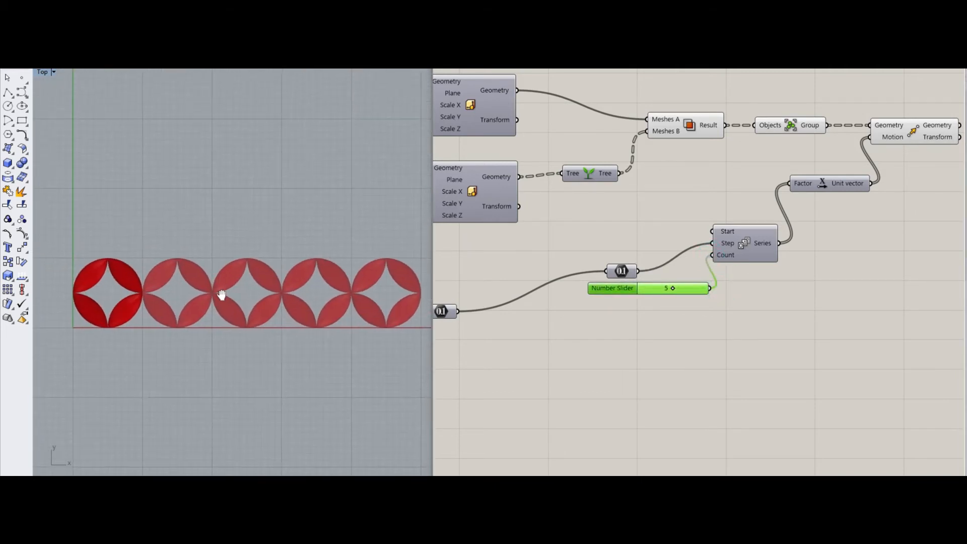
pyautogui.moveTo(221, 295); pyautogui.dragTo(213, 314, button='right')
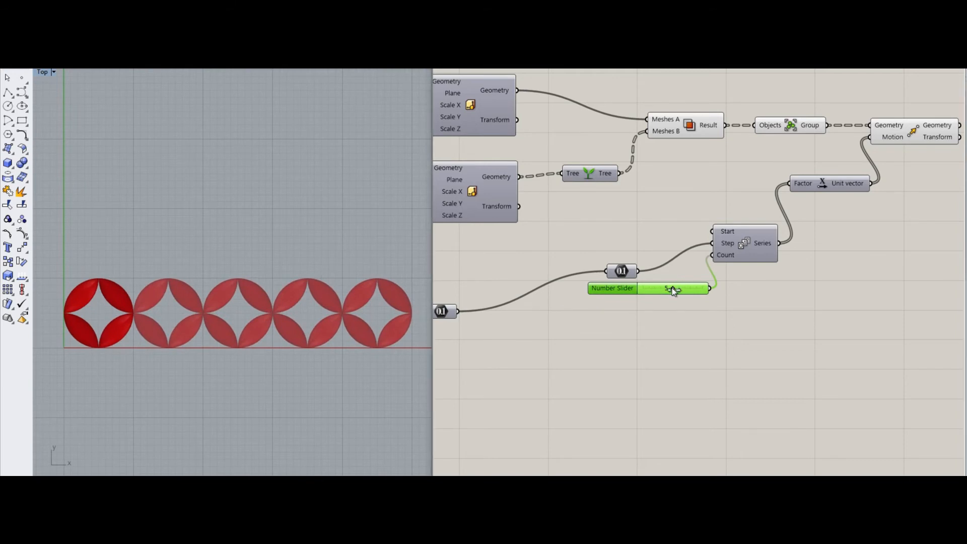
pyautogui.moveTo(672, 289)
pyautogui.mouseDown()
pyautogui.moveTo(658, 290)
pyautogui.moveTo(675, 297)
pyautogui.mouseUp()
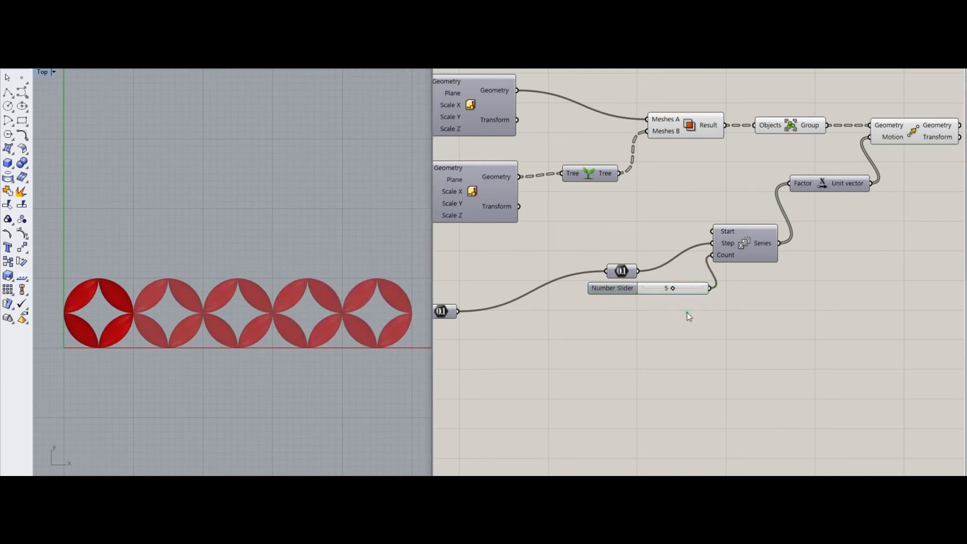
# Duplicate the Move component beside the original and connect the first Move's Geometry output to the copy's Geometry input.
pyautogui.scroll(-3, 655, 302)
pyautogui.click(798, 169)
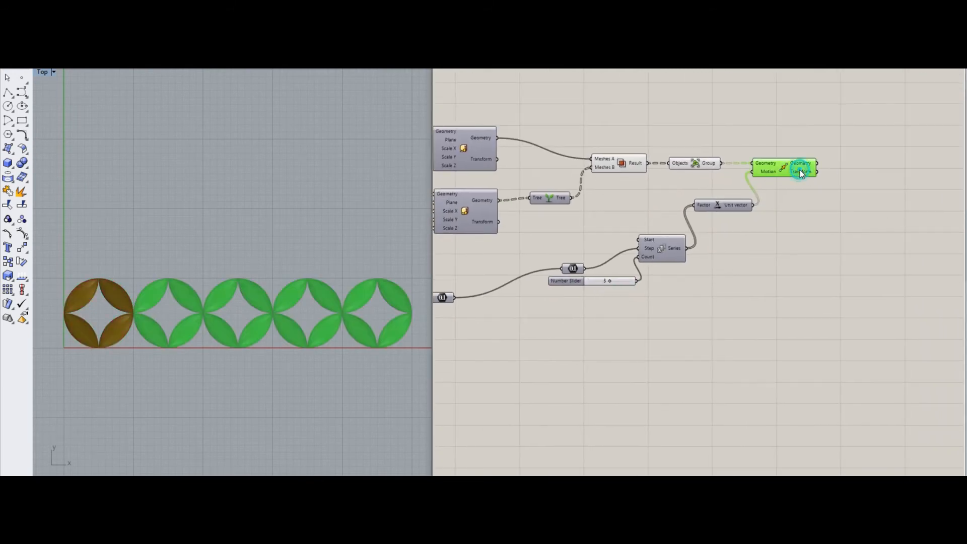
pyautogui.keyDown('alt'); pyautogui.moveTo(797, 167); pyautogui.dragTo(890, 171); pyautogui.keyUp('alt')
pyautogui.click(870, 195)
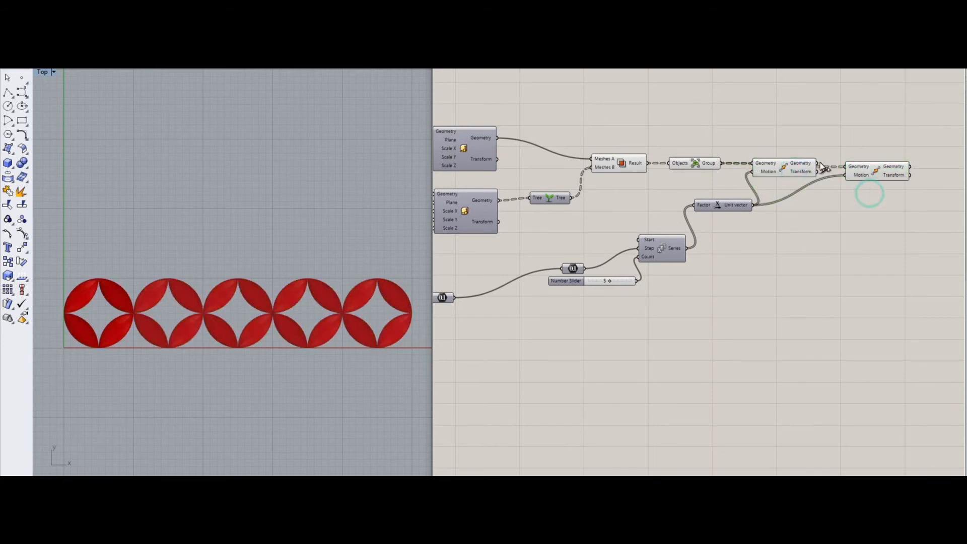
pyautogui.moveTo(819, 163); pyautogui.dragTo(848, 166)
# Add a Unit Y vector component and connect it to the second Move's Motion input in place of Unit X.
pyautogui.doubleClick(823, 205)
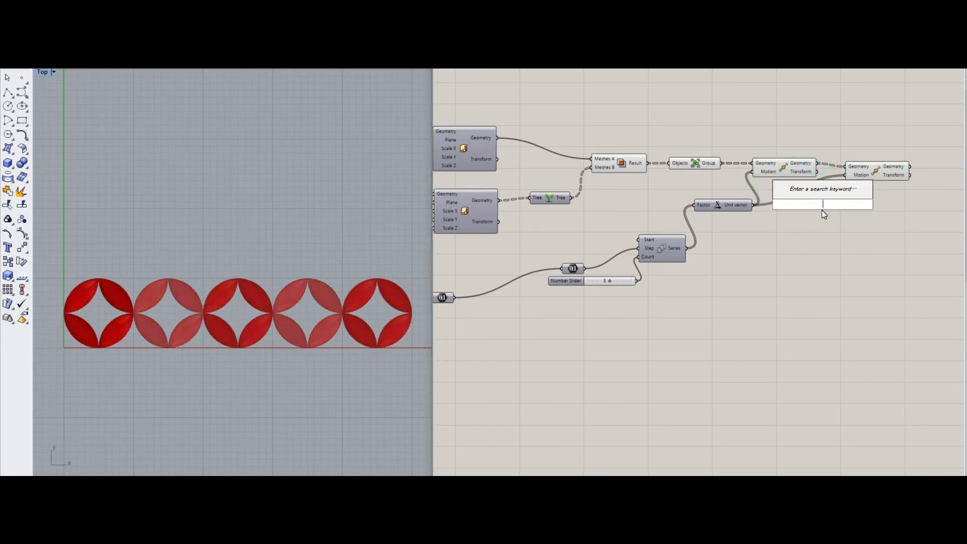
pyautogui.write('y')
pyautogui.press('Return')
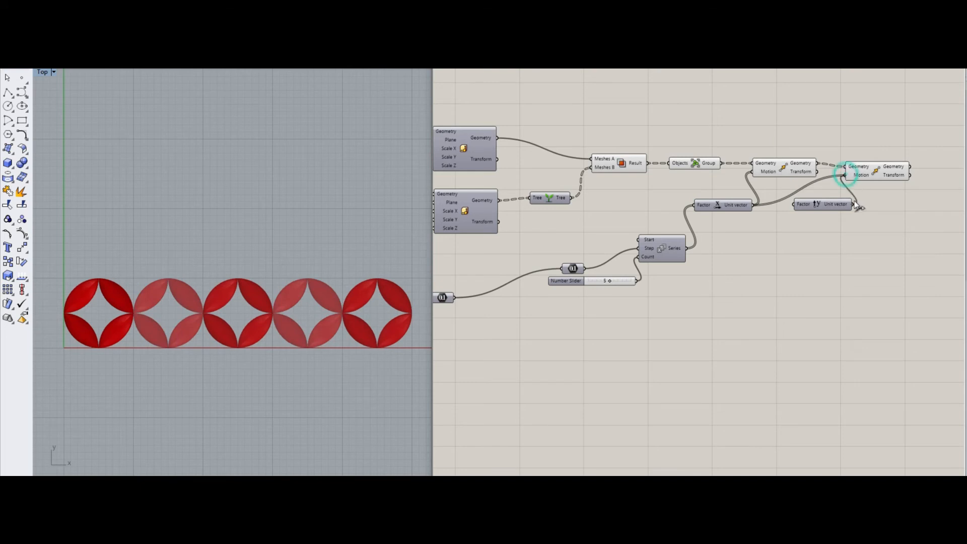
pyautogui.moveTo(856, 206); pyautogui.dragTo(847, 176)
pyautogui.moveTo(834, 203); pyautogui.dragTo(832, 213)
pyautogui.click(789, 249)
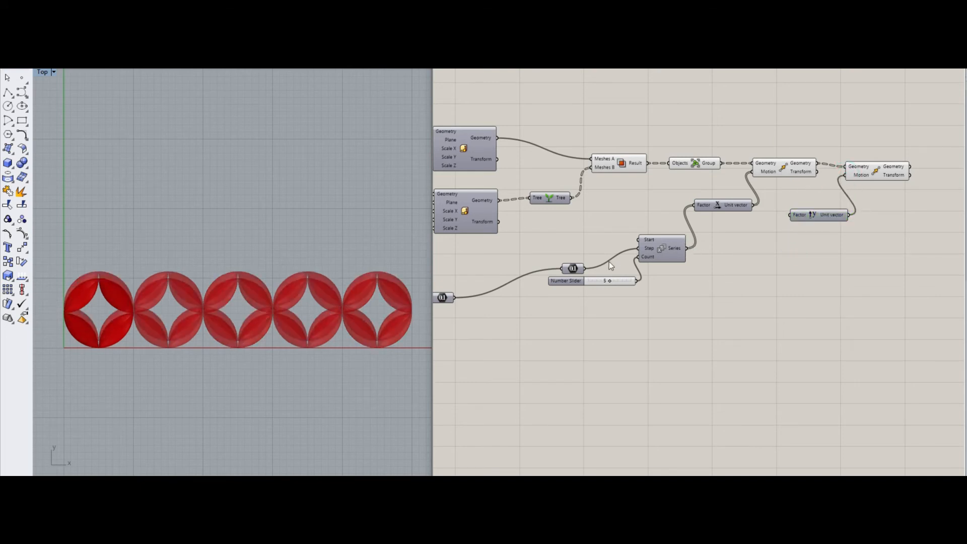
# Duplicate the Step Number, the Series and its count slider, wiring the copied Number to Step and the copied Series to the Unit Y Factor.
pyautogui.keyDown('alt'); pyautogui.moveTo(576, 270); pyautogui.dragTo(610, 316); pyautogui.keyUp('alt')
pyautogui.click(687, 311)
pyautogui.click(665, 252)
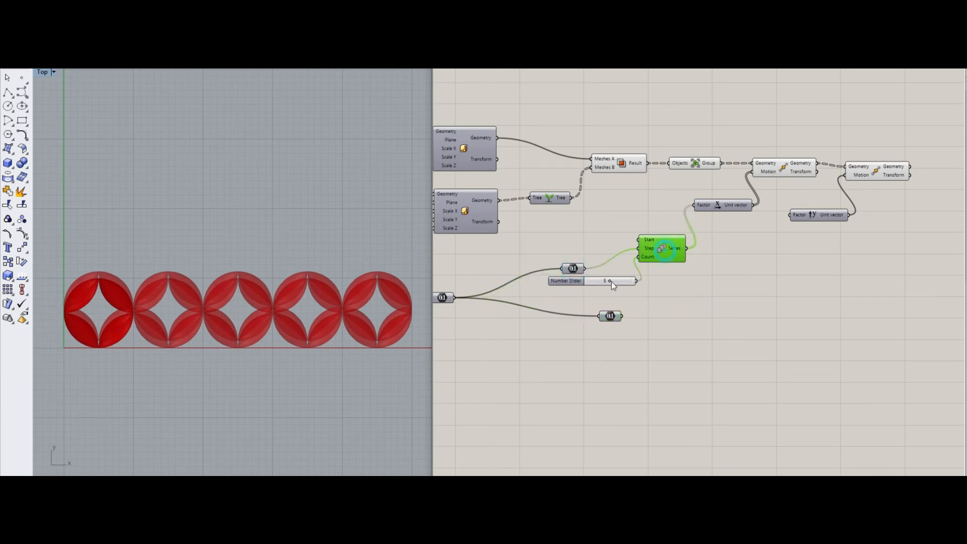
pyautogui.keyDown('shift'); pyautogui.click(619, 283); pyautogui.keyUp('shift')
pyautogui.keyDown('alt'); pyautogui.moveTo(664, 260); pyautogui.dragTo(733, 288); pyautogui.keyUp('alt')
pyautogui.click(636, 321)
pyautogui.moveTo(622, 316); pyautogui.dragTo(789, 215)
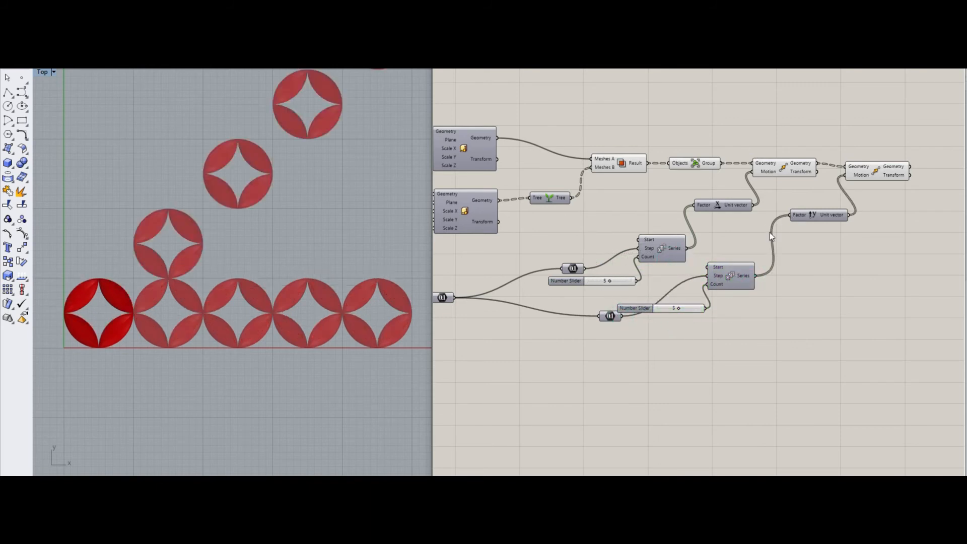
# Insert a Group component between the first Move's Geometry output and the second Move's Geometry input.
pyautogui.scroll(-2, 317, 211)
pyautogui.scroll(-2, 322, 184)
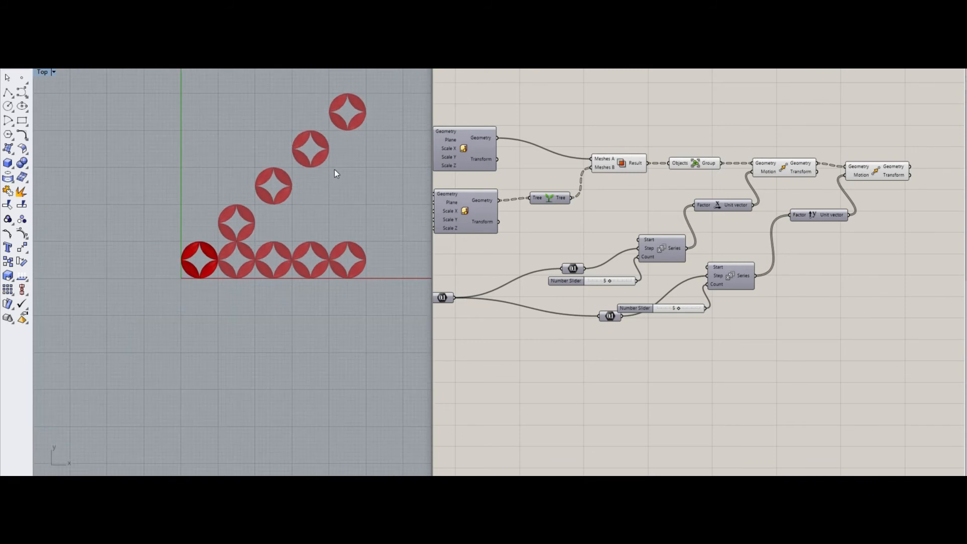
pyautogui.moveTo(334, 170); pyautogui.dragTo(230, 219, button='right')
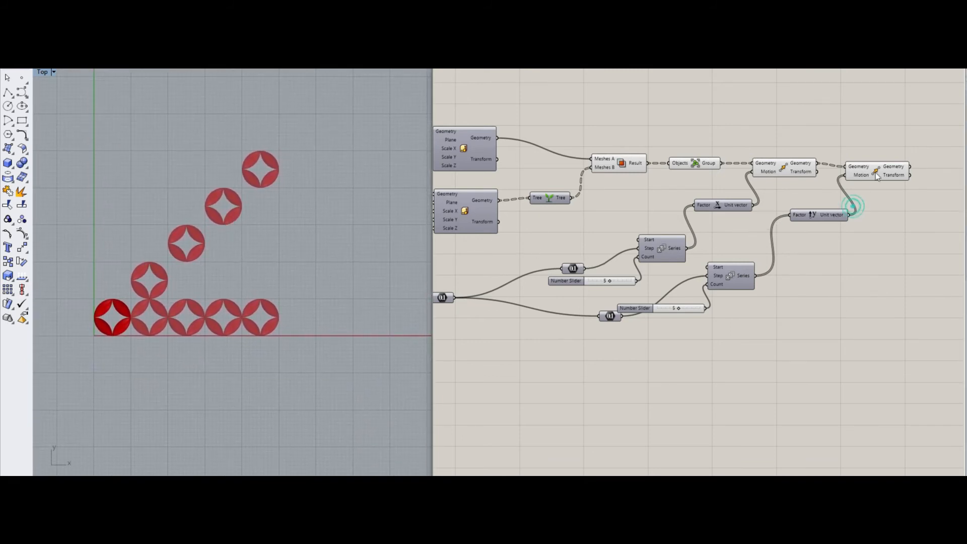
pyautogui.moveTo(875, 173); pyautogui.dragTo(918, 166)
pyautogui.doubleClick(855, 150)
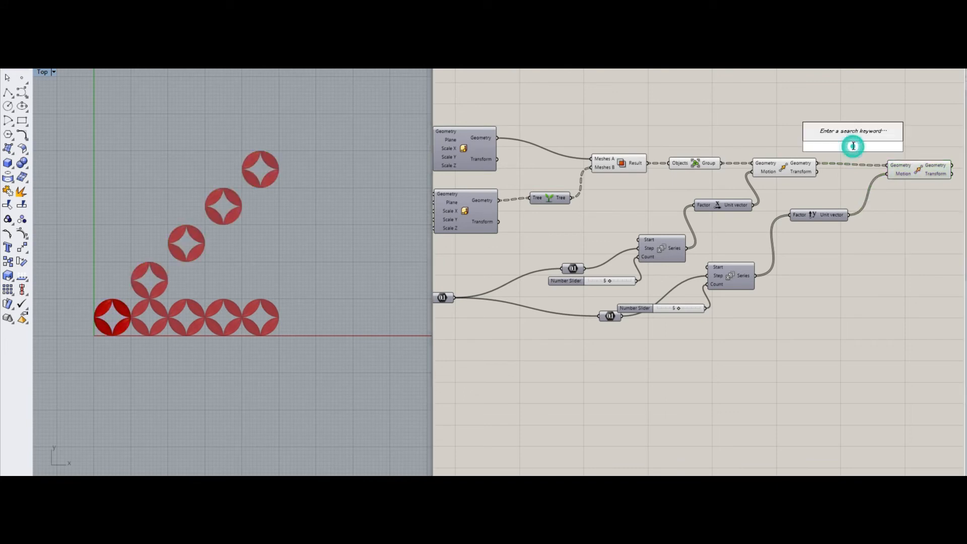
pyautogui.write('group')
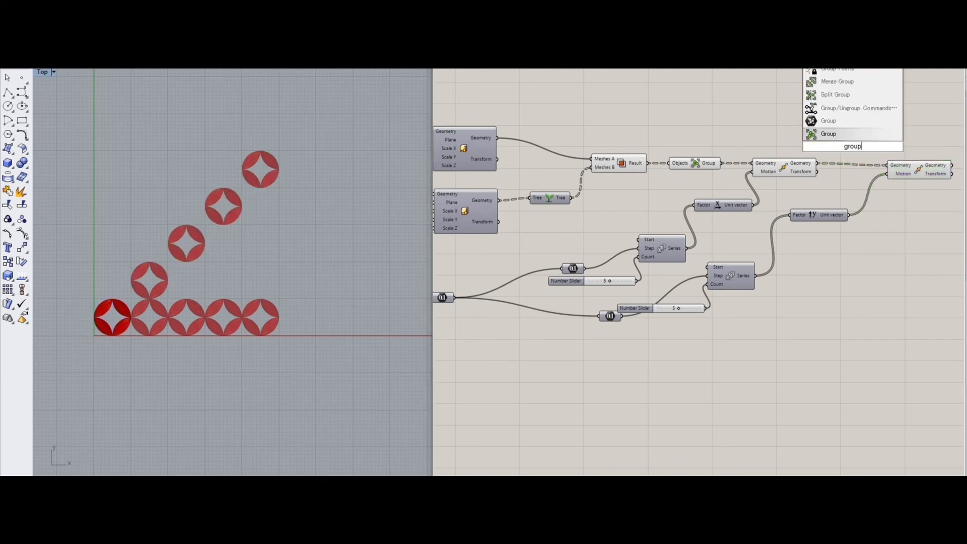
pyautogui.press('Return')
pyautogui.moveTo(819, 163); pyautogui.dragTo(827, 147)
pyautogui.moveTo(850, 145)
pyautogui.mouseDown()
pyautogui.moveTo(888, 165)
pyautogui.moveTo(861, 160)
pyautogui.mouseUp()
pyautogui.click(869, 211)
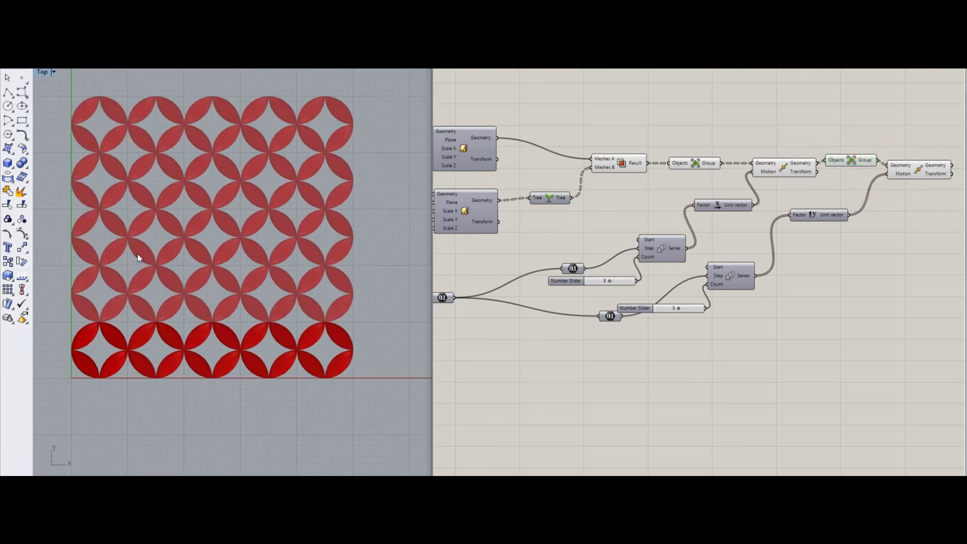
pyautogui.moveTo(139, 258); pyautogui.dragTo(301, 311, button='right')
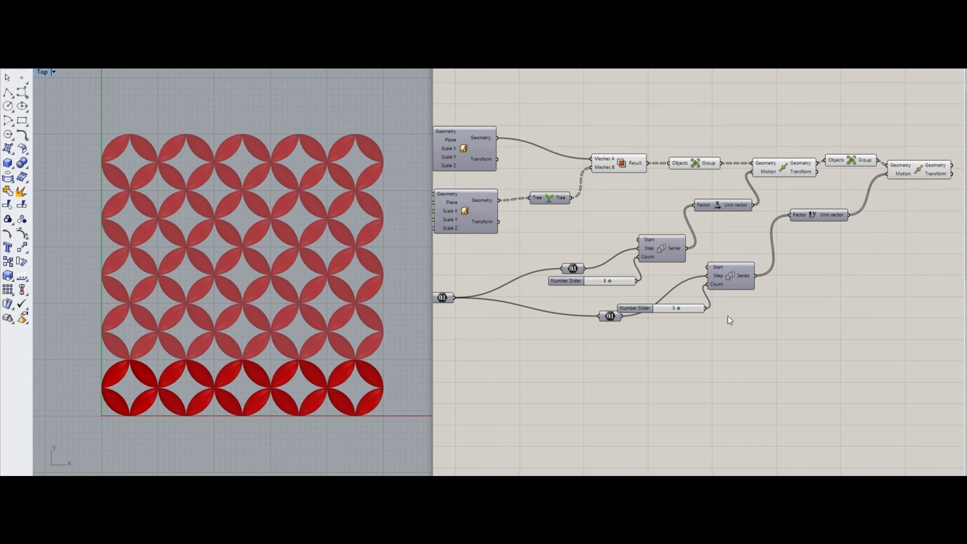
# Move the Y array's count slider clear of the copied Number component.
pyautogui.moveTo(651, 308); pyautogui.dragTo(639, 326)
pyautogui.click(675, 343)
pyautogui.click(775, 307)
# Add a Custom Preview component after the second Move and connect that Move's Geometry output to its Geometry input.
pyautogui.moveTo(815, 290); pyautogui.dragTo(676, 300, button='right')
pyautogui.moveTo(757, 287); pyautogui.dragTo(670, 207, button='right')
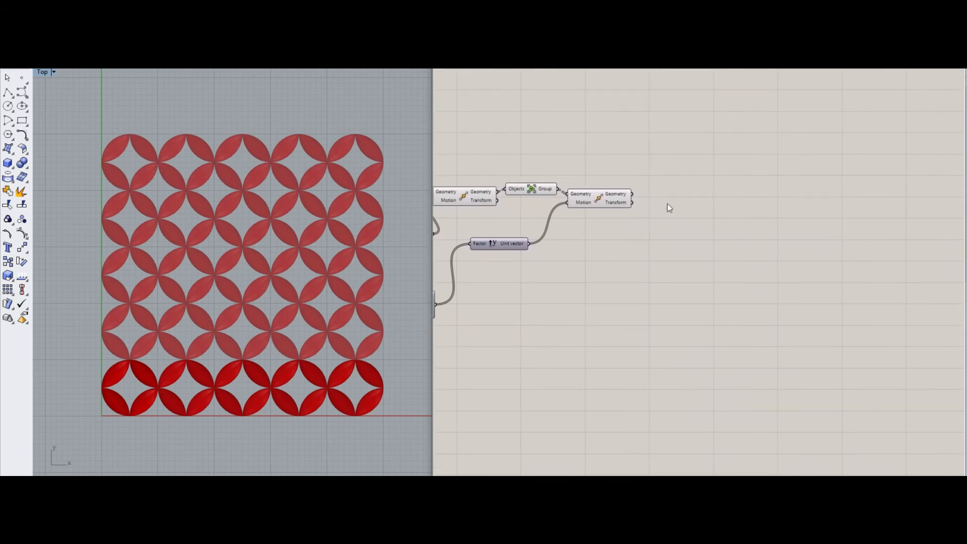
pyautogui.doubleClick(700, 207)
pyautogui.write('pre')
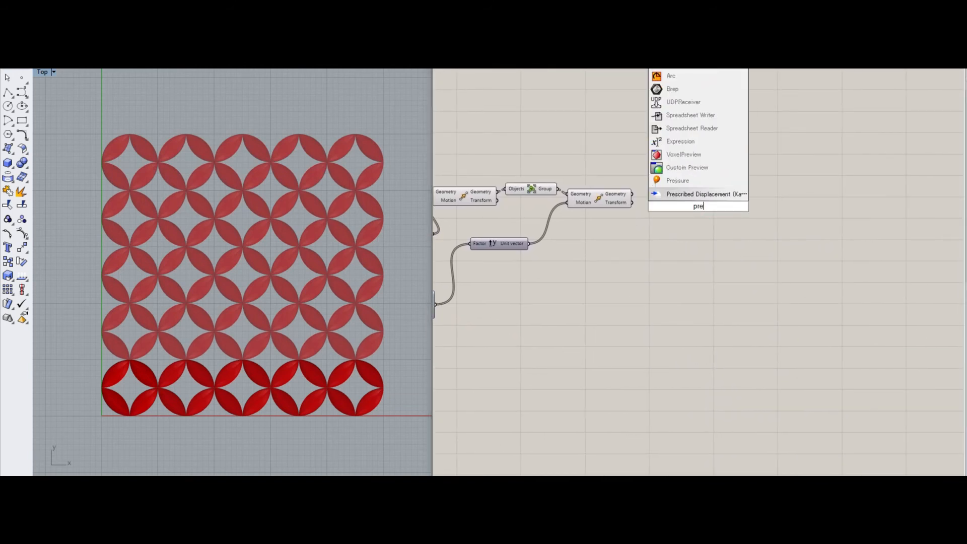
pyautogui.press('Return')
pyautogui.scroll(3, 690, 205)
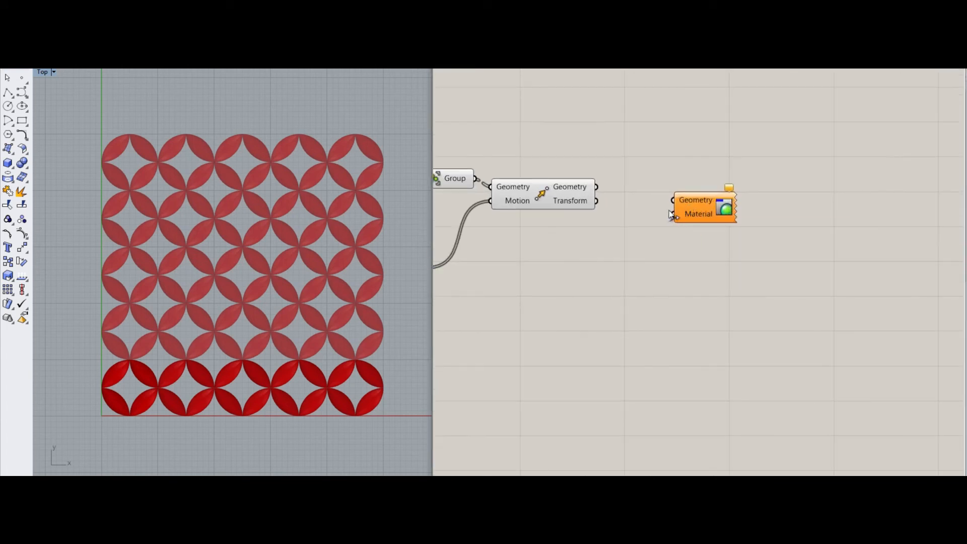
pyautogui.moveTo(643, 208); pyautogui.dragTo(710, 219, button='right')
pyautogui.scroll(-1, 711, 218)
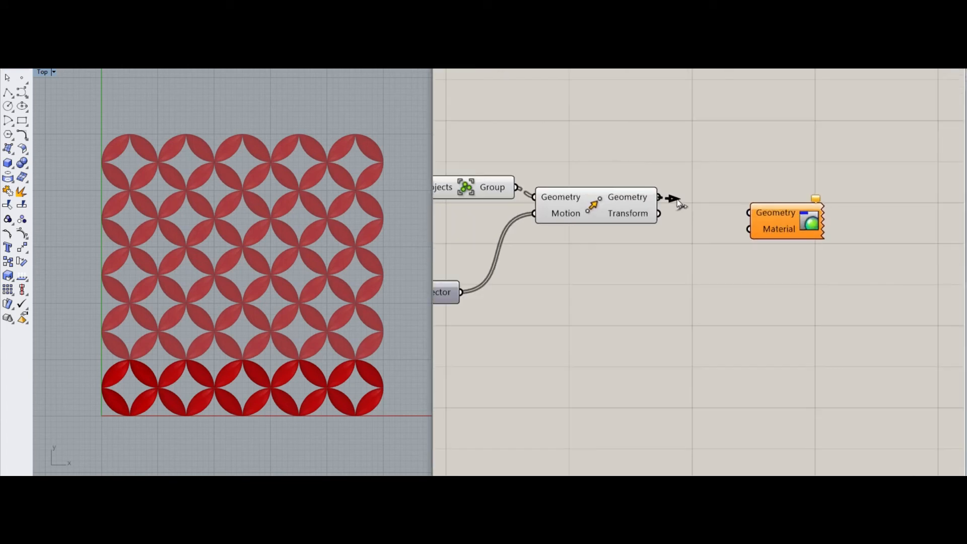
pyautogui.moveTo(678, 203); pyautogui.dragTo(749, 213)
# Add a Colour Swatch component below the wire leading to the Custom Preview.
pyautogui.doubleClick(708, 277)
pyautogui.write('cp')
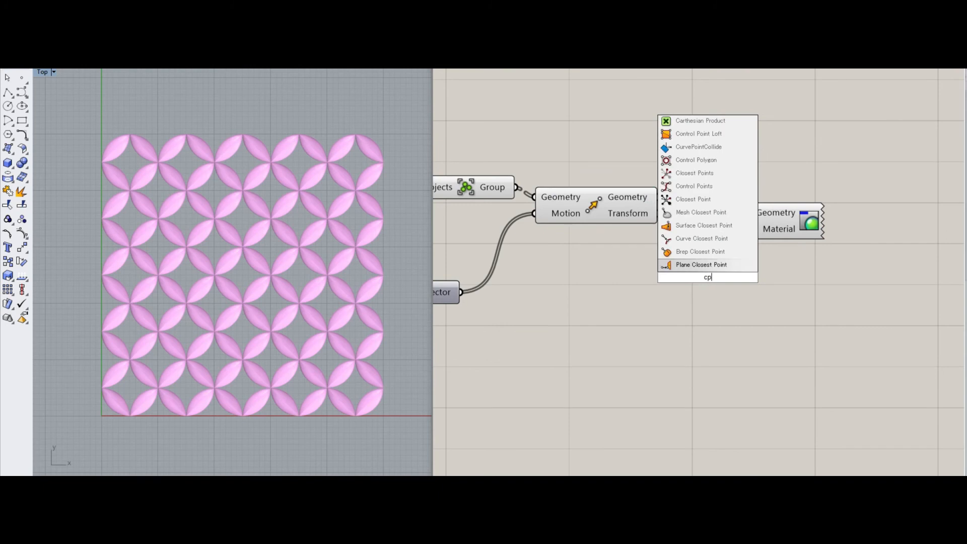
pyautogui.press('BackSpace')
pyautogui.write('olou')
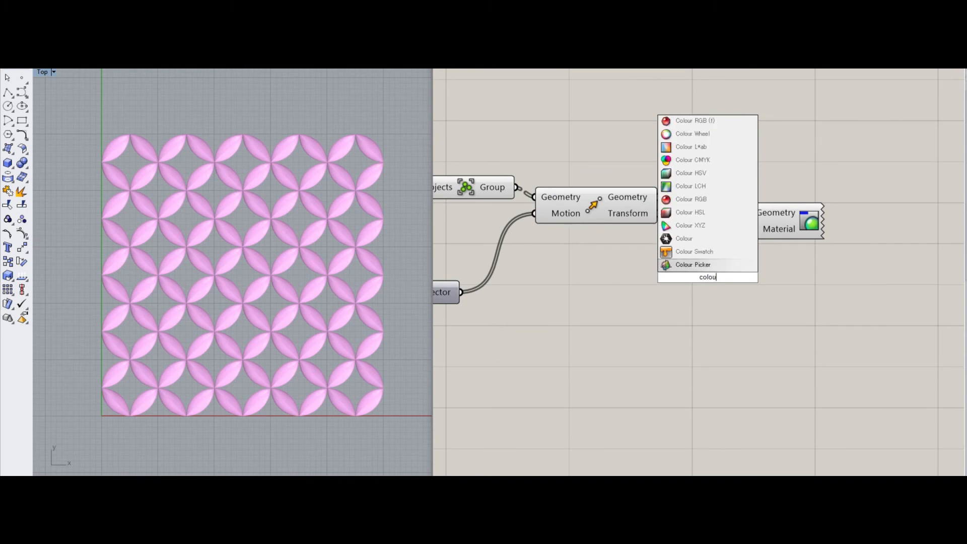
pyautogui.press('Up')
pyautogui.press('Return')
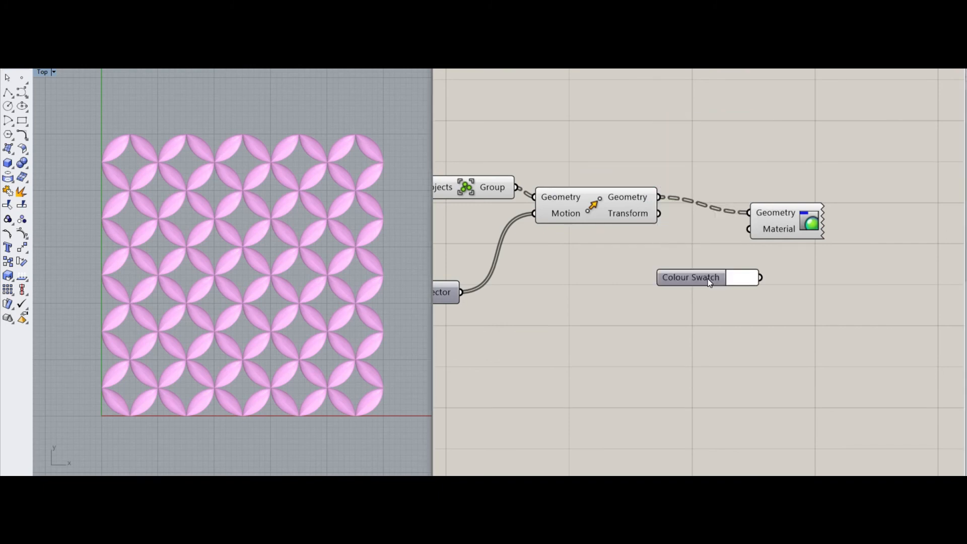
# Set the Colour Swatch to a fully saturated blue and connect it to the Custom Preview's Material input.
pyautogui.click(747, 279)
pyautogui.moveTo(824, 375); pyautogui.dragTo(835, 359)
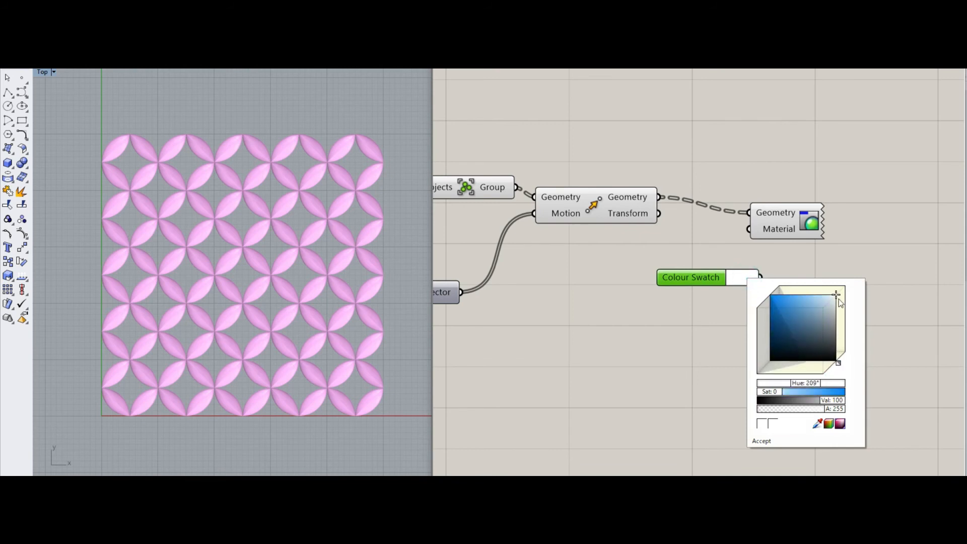
pyautogui.moveTo(838, 296); pyautogui.dragTo(759, 278)
pyautogui.click(749, 246)
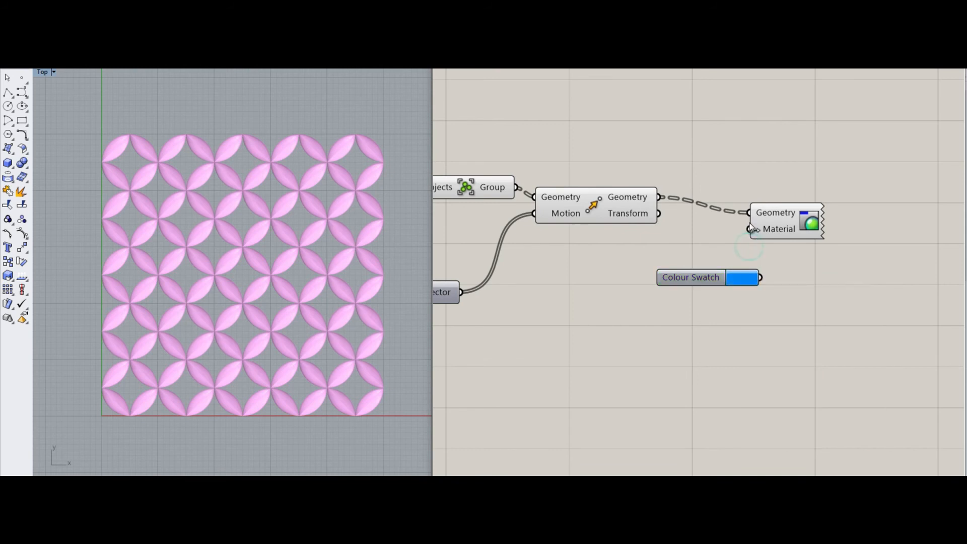
pyautogui.moveTo(750, 230); pyautogui.dragTo(761, 277)
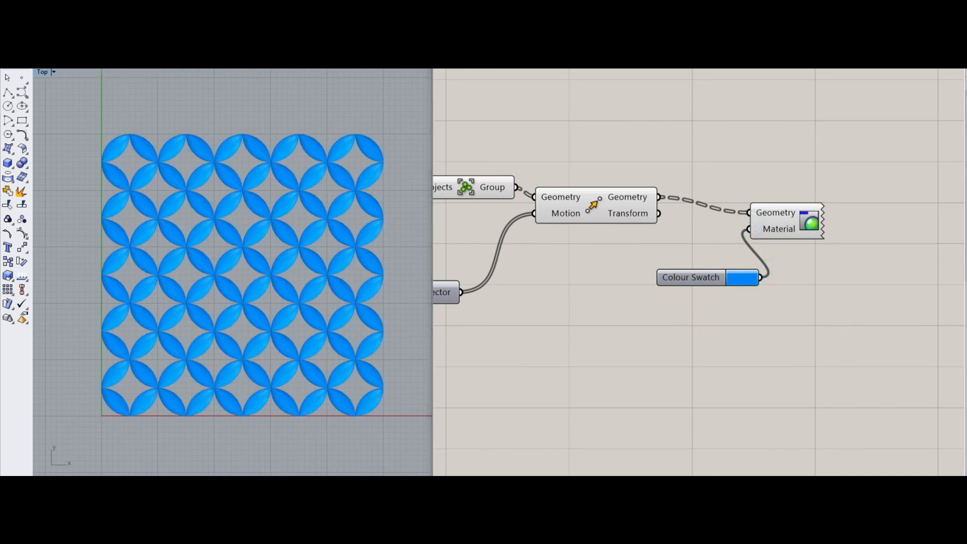
# Switch the Top viewport to Arctic display mode and turn off the preview of all components before the Custom Preview.
pyautogui.hotkey('ctrl', 'alt', 'a')
pyautogui.click(560, 258)
pyautogui.scroll(-5, 545, 277)
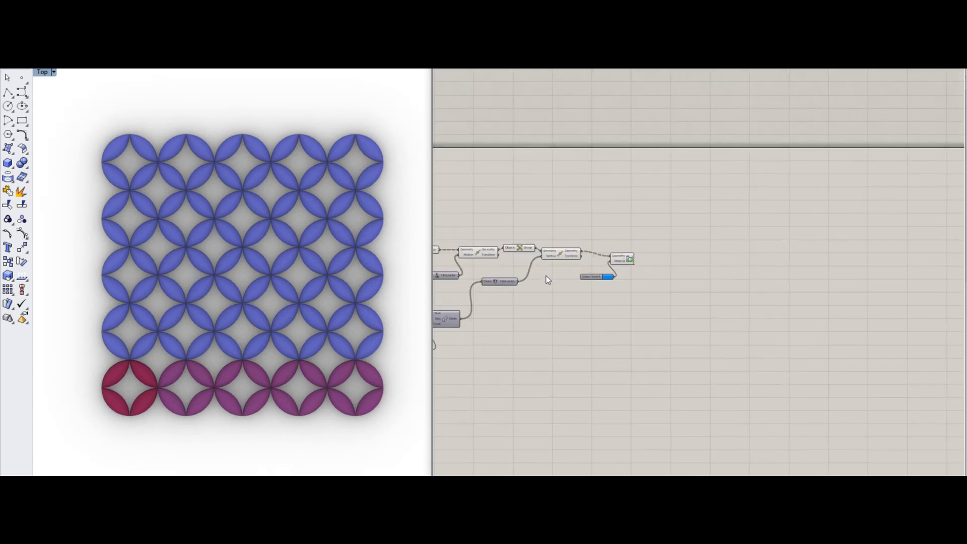
pyautogui.moveTo(546, 276); pyautogui.dragTo(731, 264, button='right')
pyautogui.scroll(-3, 772, 245)
pyautogui.scroll(-2, 771, 245)
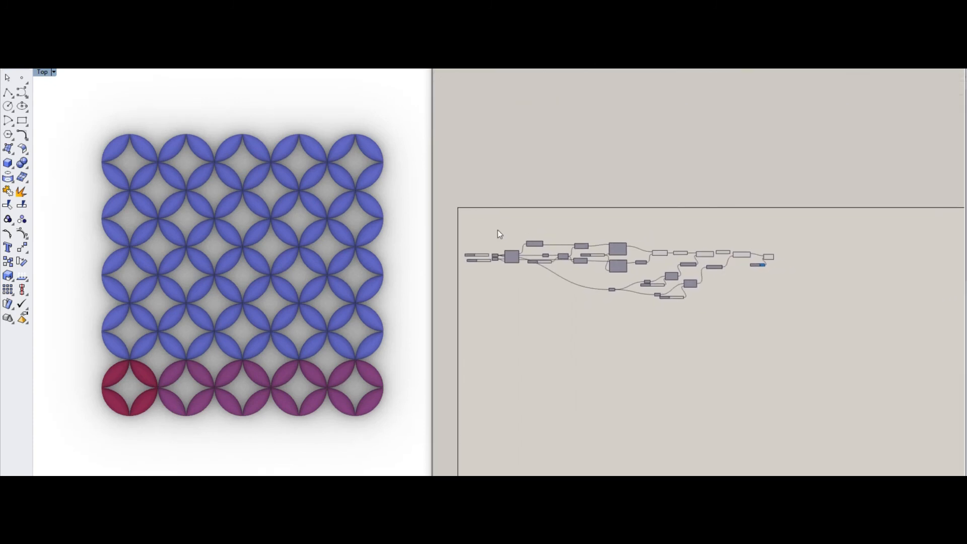
pyautogui.moveTo(457, 220); pyautogui.dragTo(759, 312)
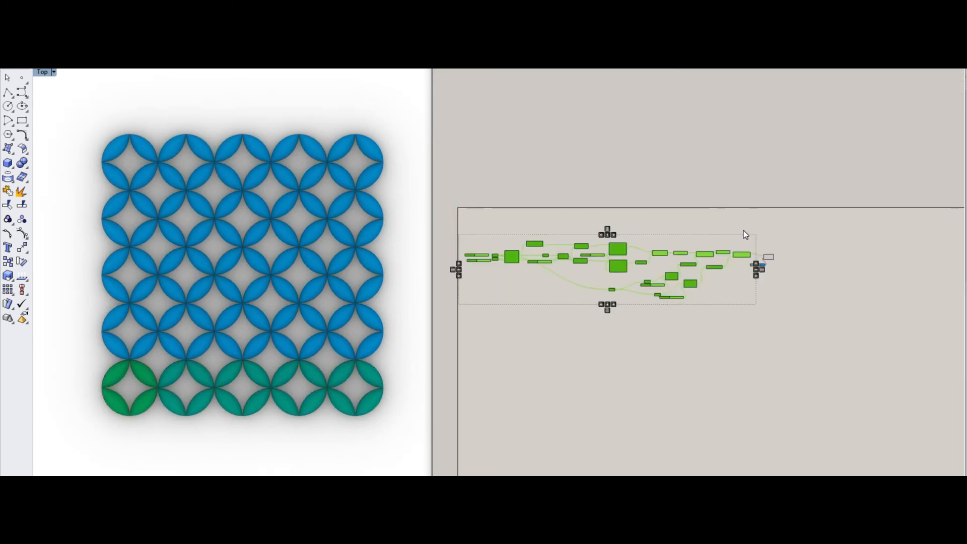
pyautogui.middleClick(740, 239)
pyautogui.click(772, 207)
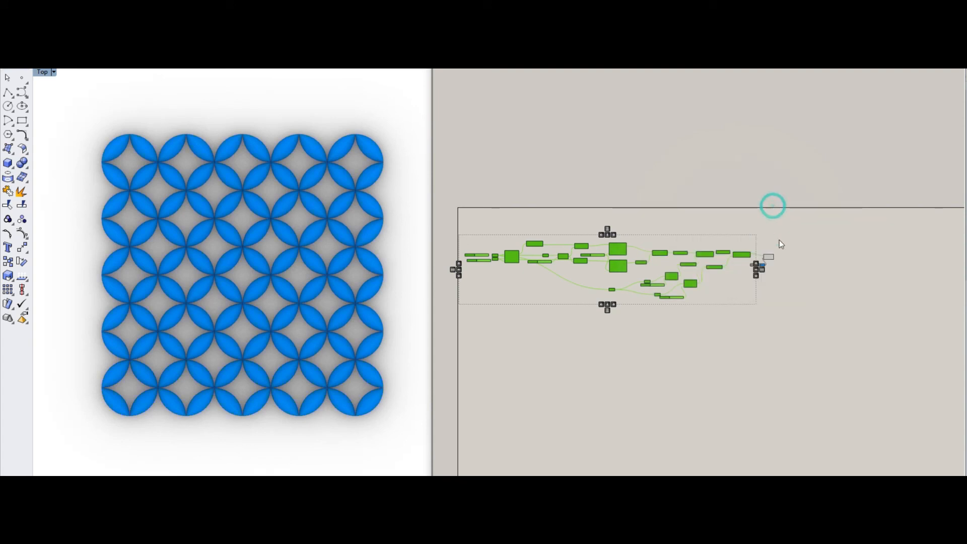
pyautogui.click(780, 240)
# Test the count sliders of the X and Y Series and leave both at 5.
pyautogui.scroll(2, 336, 274)
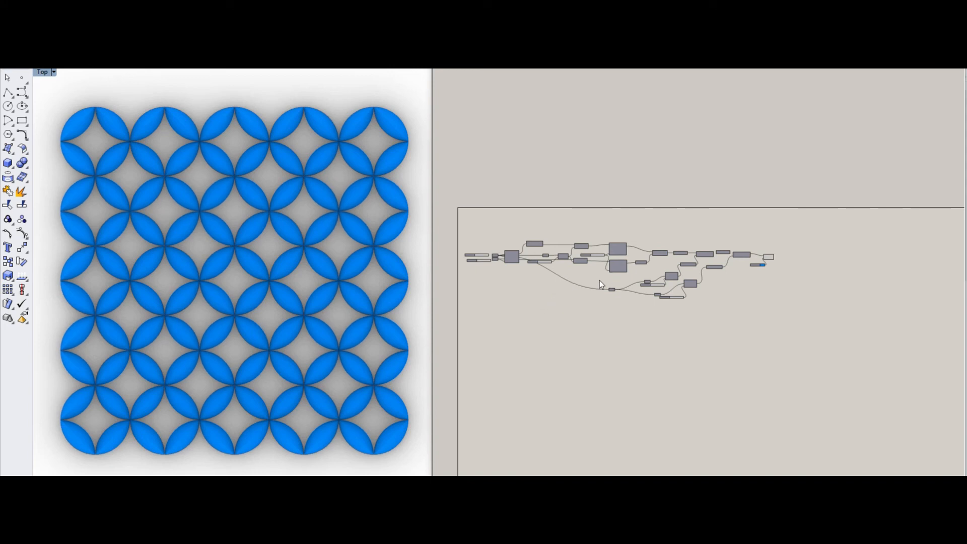
pyautogui.scroll(6, 600, 280)
pyautogui.moveTo(704, 284)
pyautogui.mouseDown()
pyautogui.moveTo(691, 284)
pyautogui.moveTo(704, 285)
pyautogui.mouseUp()
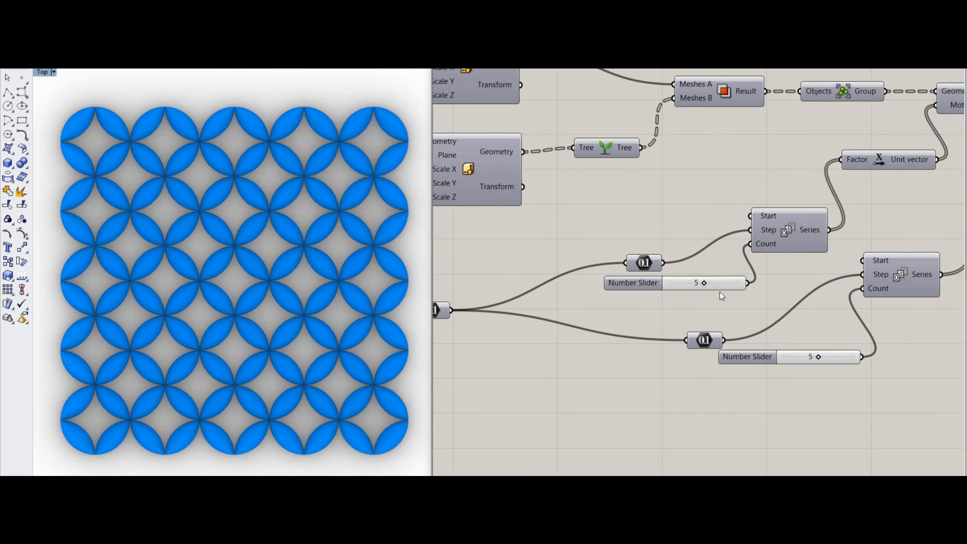
pyautogui.scroll(-3, 599, 291)
pyautogui.scroll(3, 733, 332)
pyautogui.moveTo(735, 330)
pyautogui.mouseDown()
pyautogui.moveTo(715, 331)
pyautogui.moveTo(736, 330)
pyautogui.mouseUp()
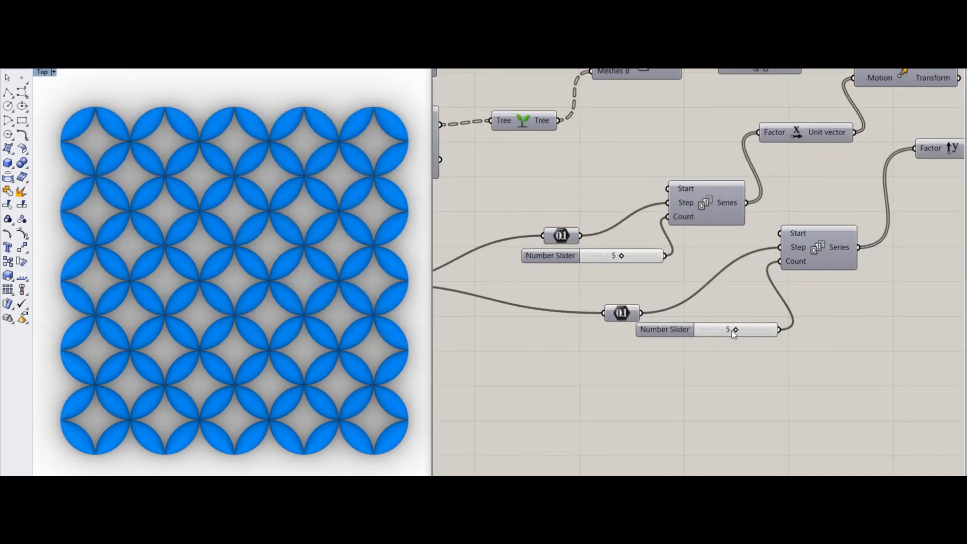
pyautogui.click(692, 358)
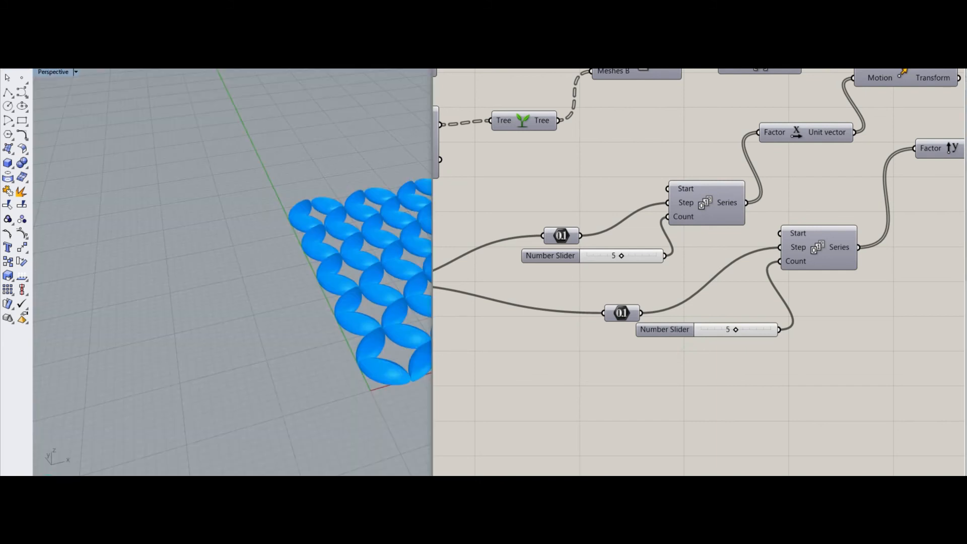
# Set the slider feeding both Scale Z inputs to 1.0 and inspect the pattern's thickness in the Perspective viewport.
pyautogui.scroll(-9, 215, 374)
pyautogui.scroll(6, 321, 360)
pyautogui.scroll(-4, 354, 366)
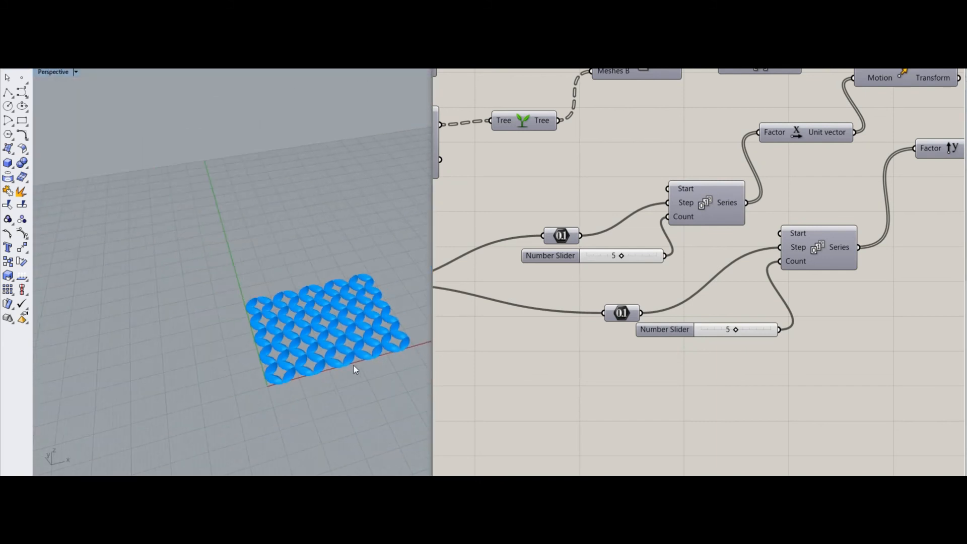
pyautogui.scroll(3, 412, 357)
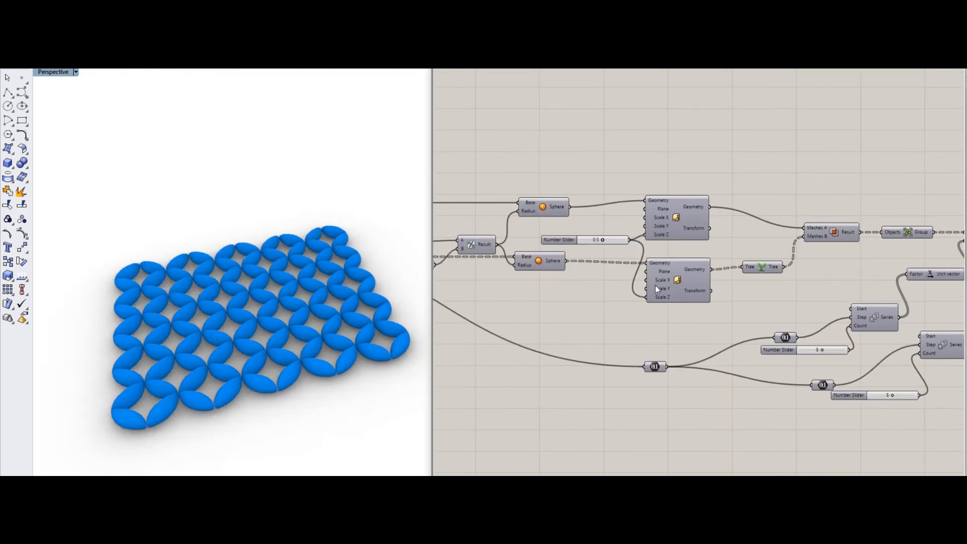
pyautogui.scroll(3, 594, 237)
pyautogui.moveTo(616, 250); pyautogui.dragTo(661, 247)
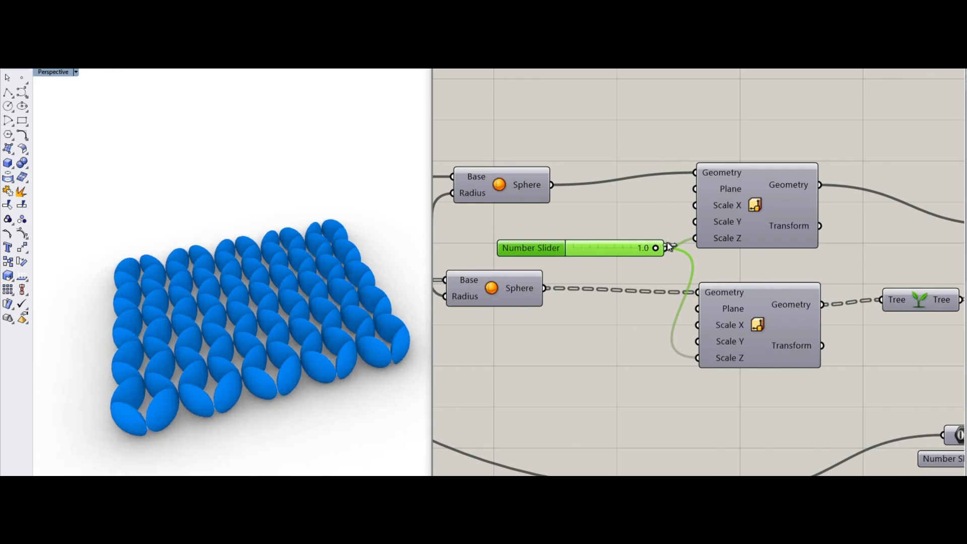
pyautogui.moveTo(284, 290); pyautogui.dragTo(289, 327, button='right')
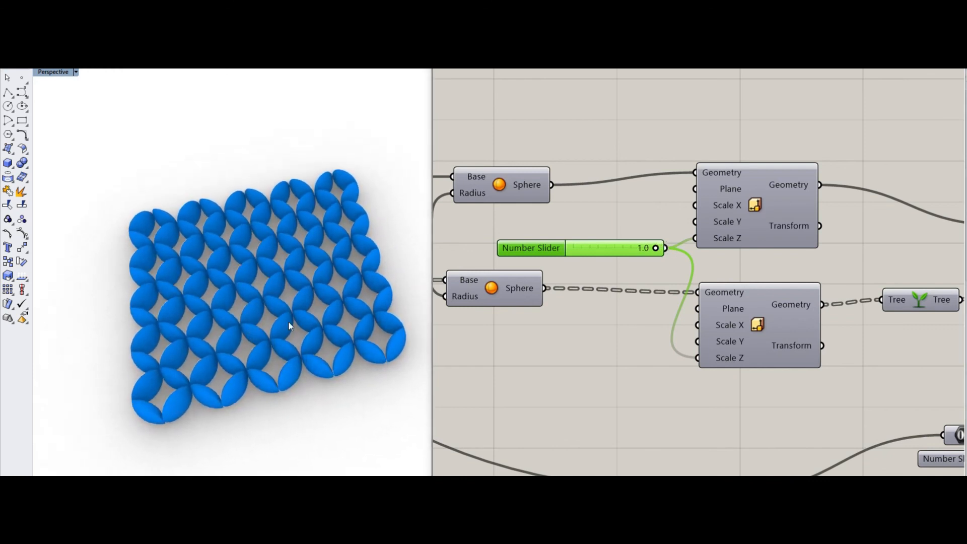
# Set the slider feeding both Scale Z inputs to 0.1 and display the pattern in the Top view.
pyautogui.moveTo(658, 247); pyautogui.dragTo(582, 248)
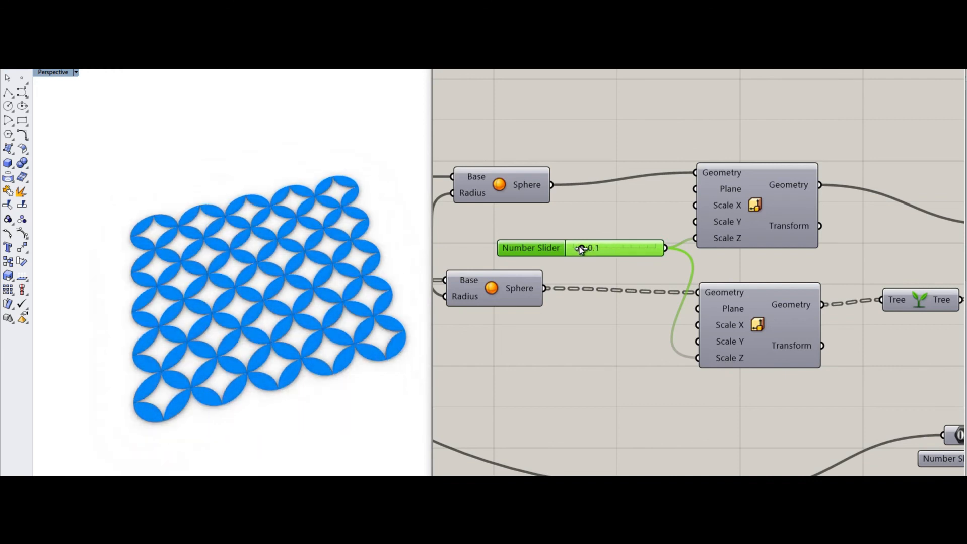
pyautogui.hotkey('ctrl', 'F1')
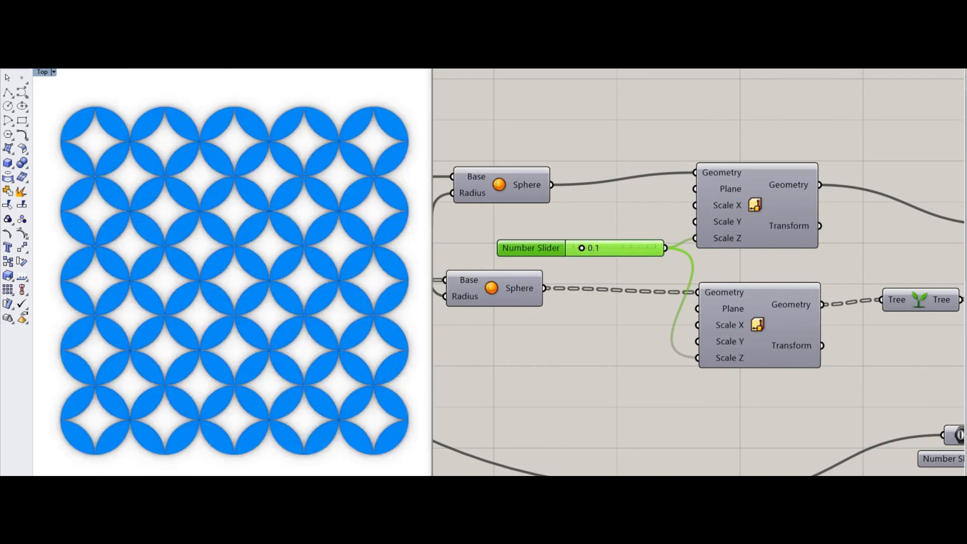
pyautogui.scroll(-6, 630, 337)
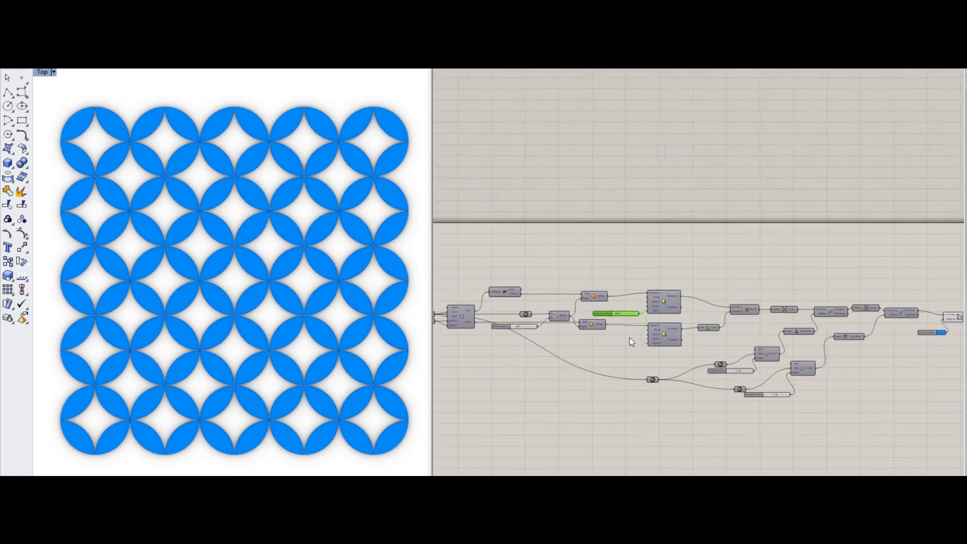
pyautogui.moveTo(700, 256); pyautogui.dragTo(710, 227, button='right')
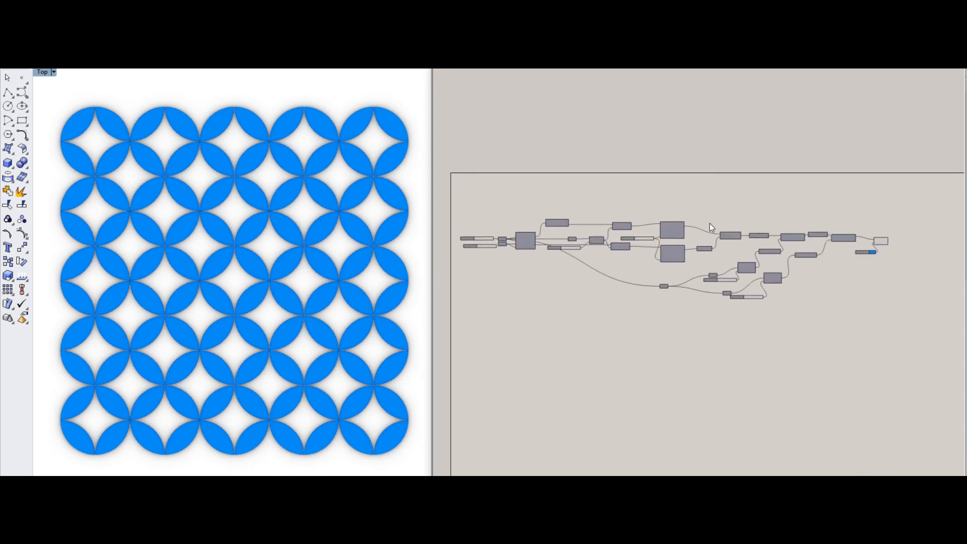